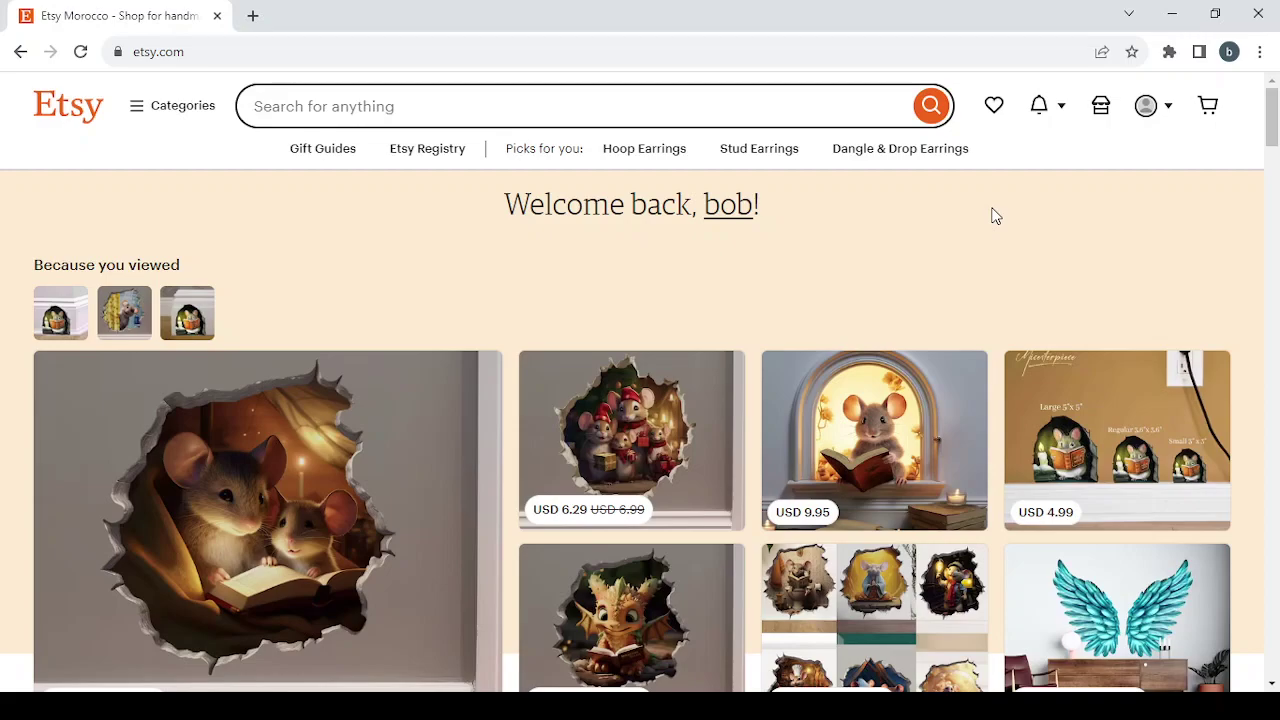
Step: Open the Shop Manager from the header to reach the Create a listing step of shop setup
{"action": "left_click", "coordinate": [1099, 108]}
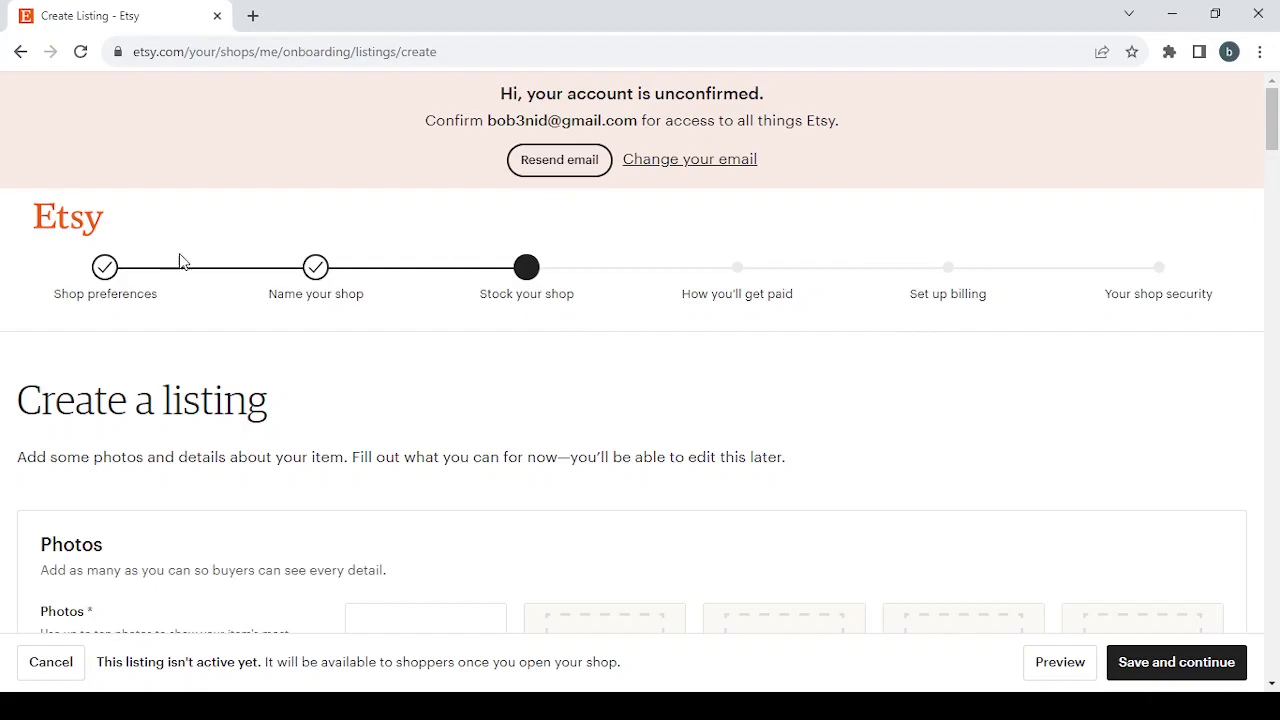
Step: Go back to Shop preferences and switch the shop currency to $ United States Dollar
{"action": "left_click", "coordinate": [104, 268]}
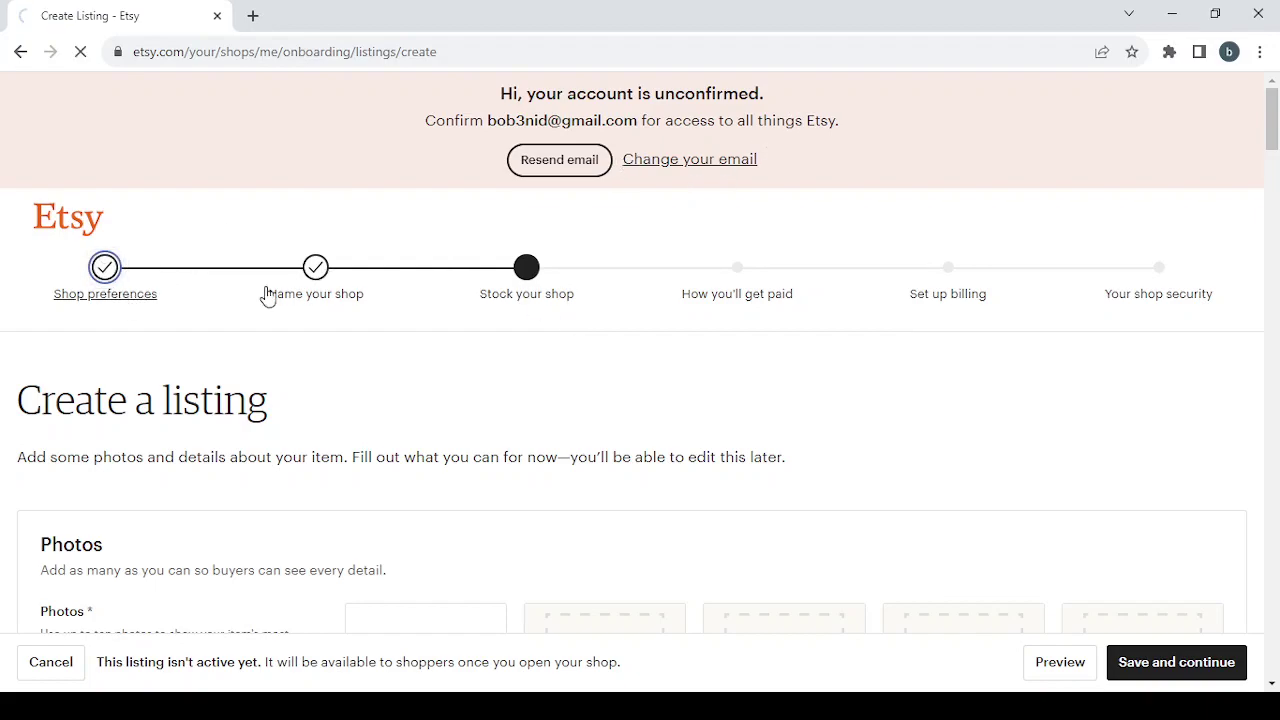
{"action": "scroll", "coordinate": [260, 410], "scroll_direction": "down", "scroll_amount": 3}
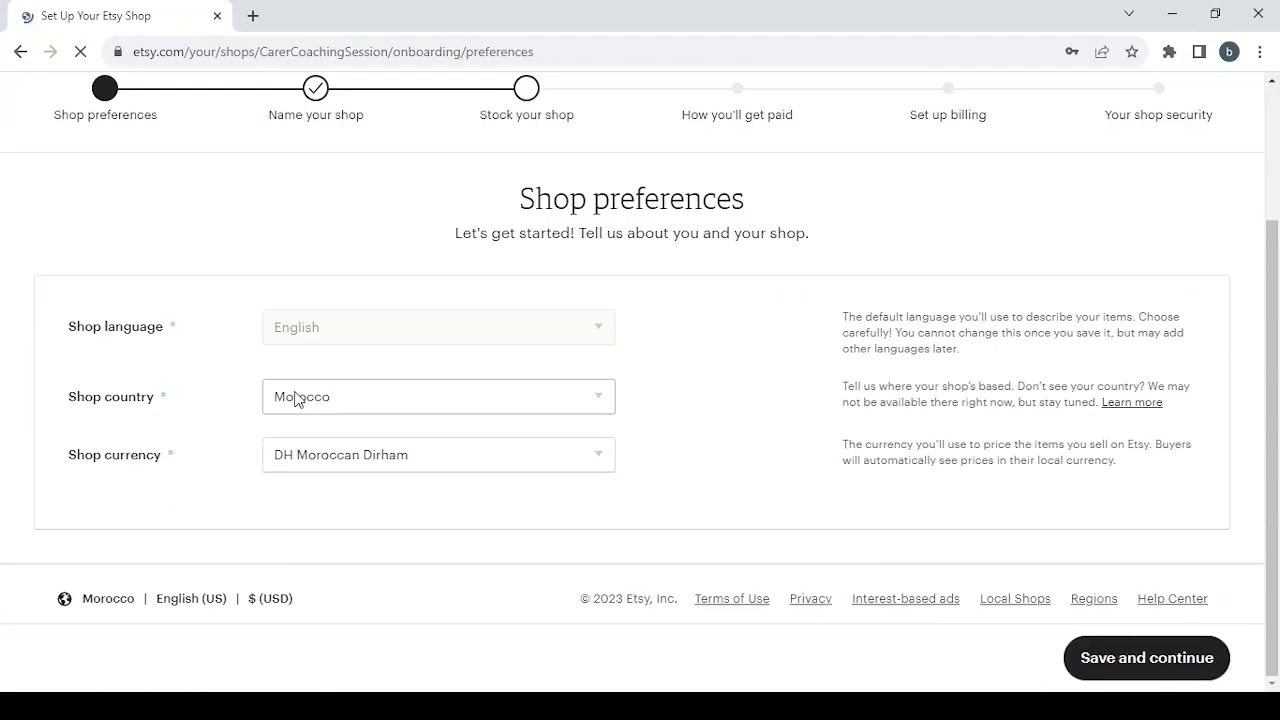
{"action": "left_click", "coordinate": [405, 467]}
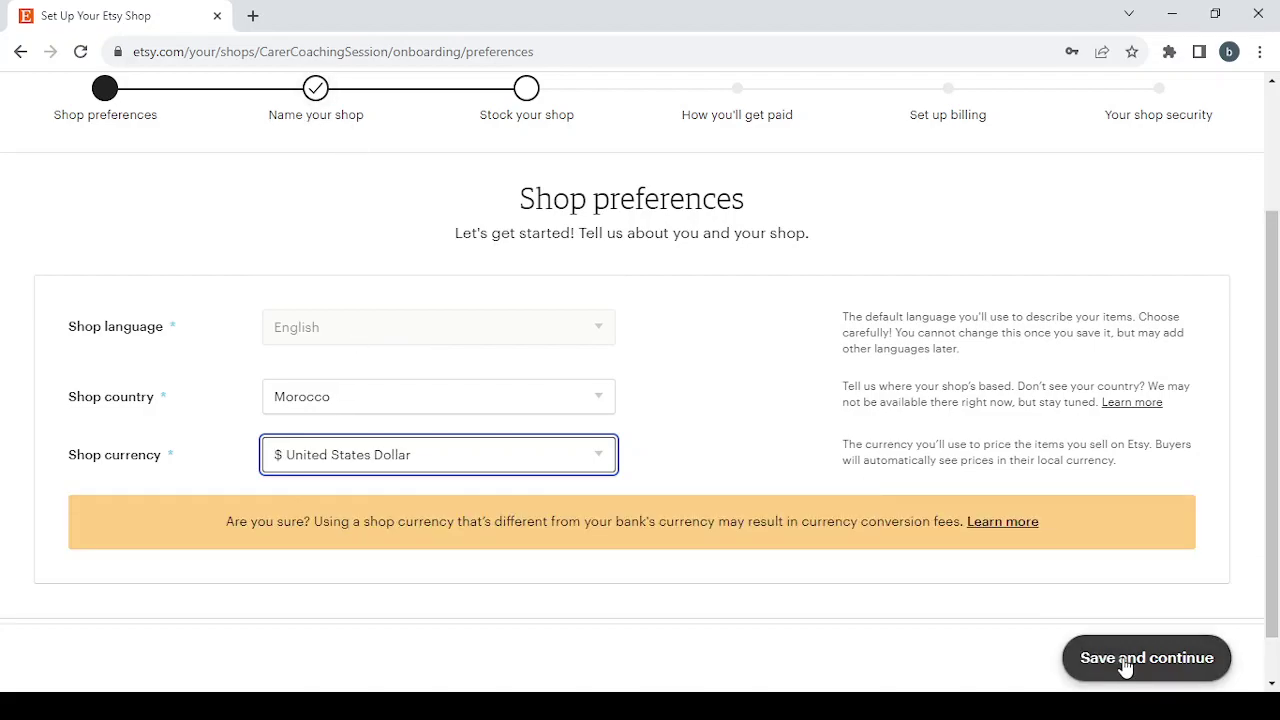
Step: Save the shop preferences and clear the existing shop name
{"action": "left_click", "coordinate": [1124, 666]}
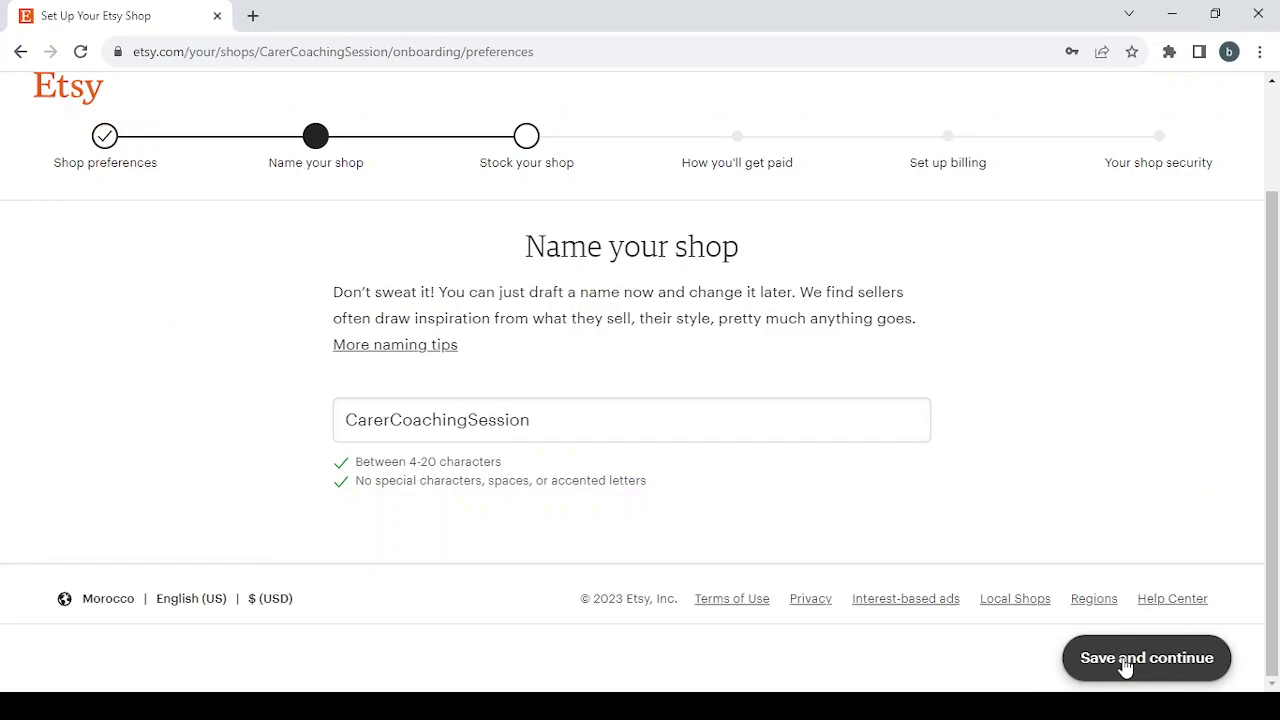
{"action": "left_click", "coordinate": [570, 425]}
{"action": "key", "text": "ctrl+a"}
{"action": "key", "text": "BackSpace"}
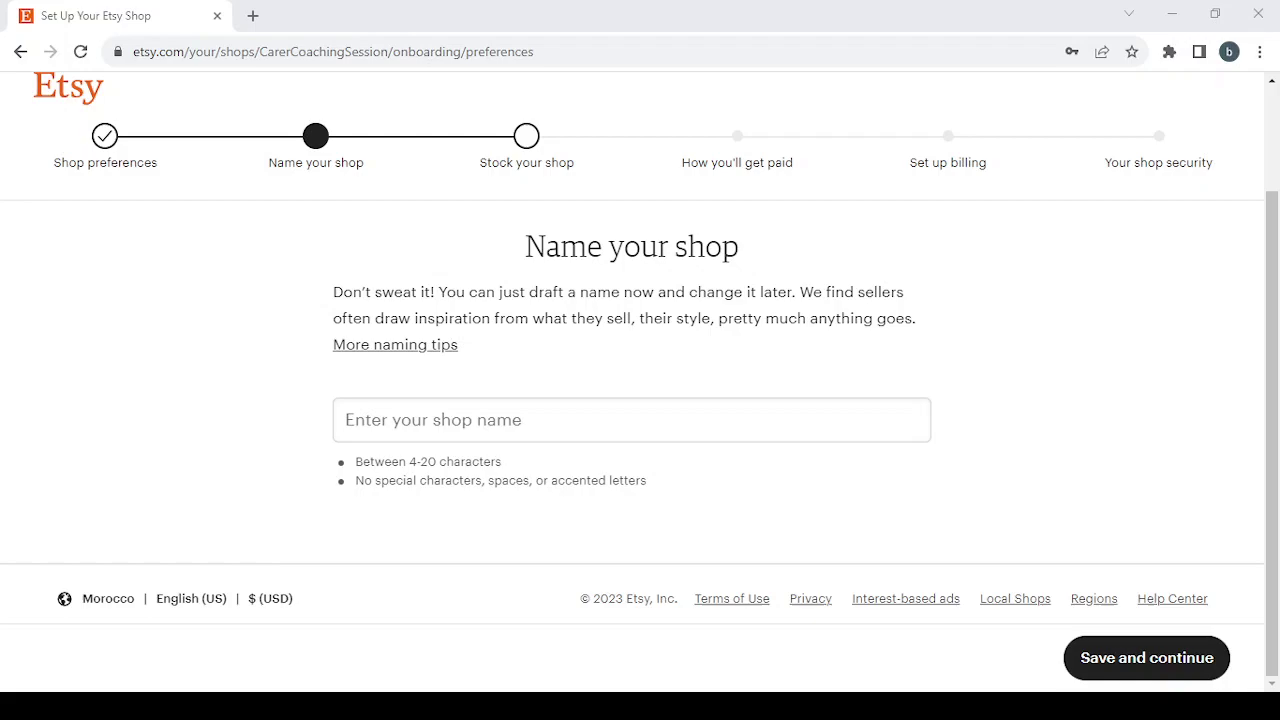
Step: Enter 'WirelessEarbuds' as the shop name and review the 'already taken' suggestions
{"action": "left_click", "coordinate": [613, 407]}
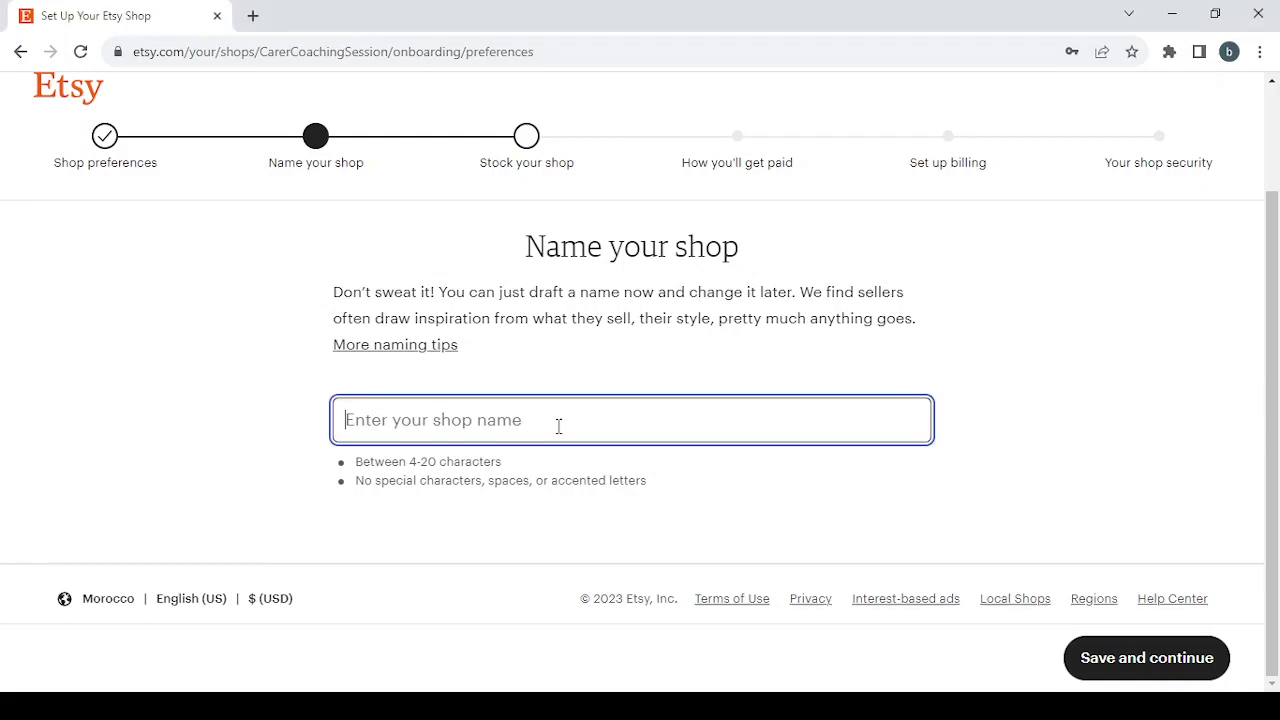
{"action": "type", "text": "Wireless Earbuds"}
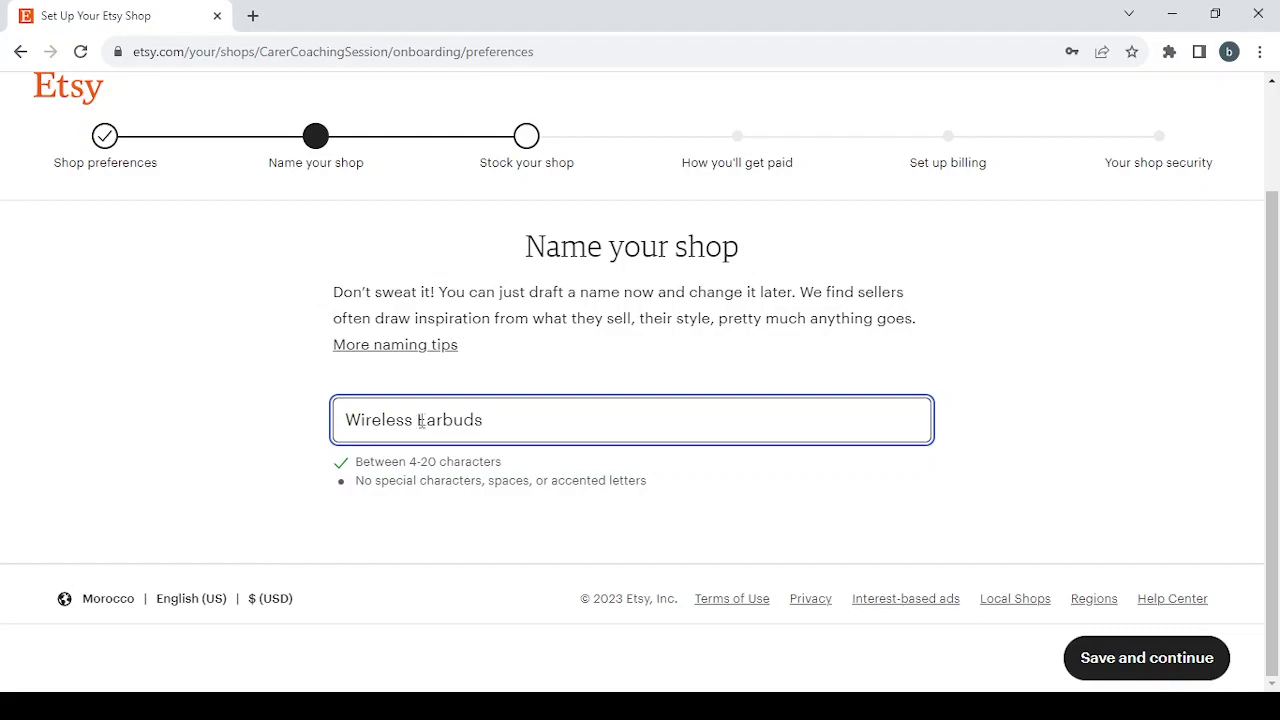
{"action": "left_click", "coordinate": [420, 420]}
{"action": "key", "text": "BackSpace"}
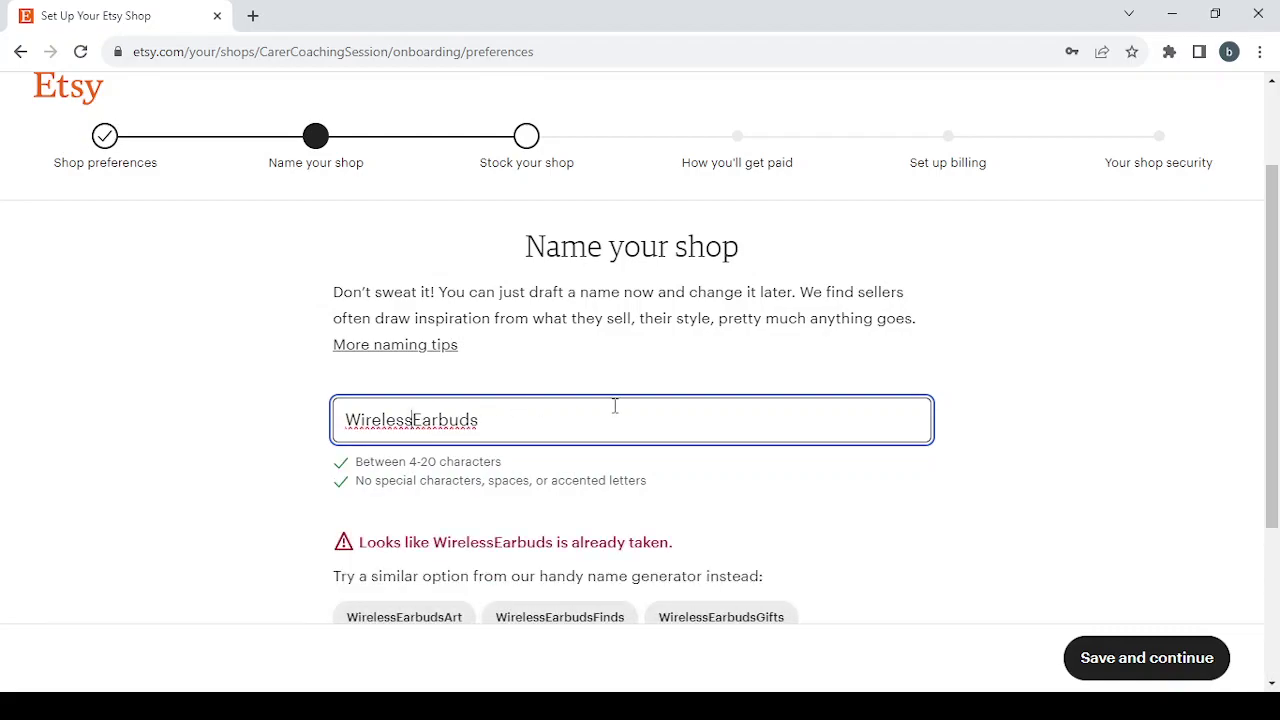
{"action": "scroll", "coordinate": [614, 404], "scroll_direction": "down", "scroll_amount": 1}
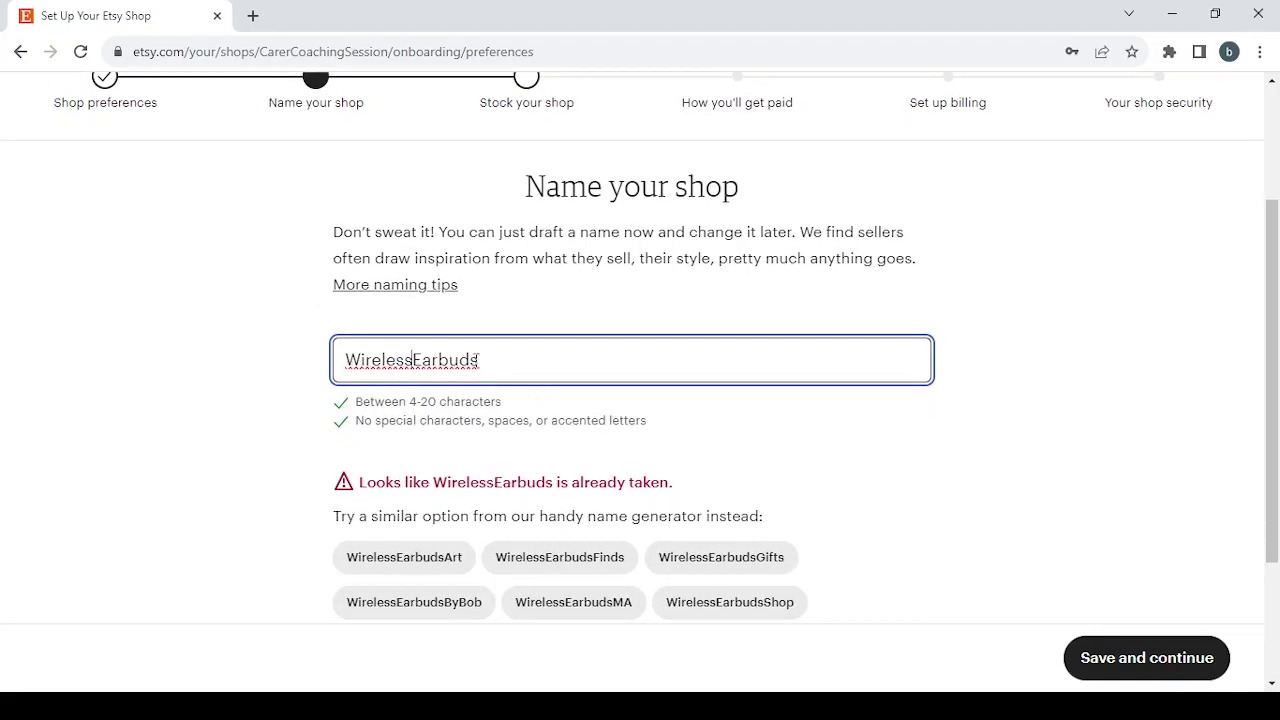
{"action": "scroll", "coordinate": [854, 442], "scroll_direction": "down", "scroll_amount": 3}
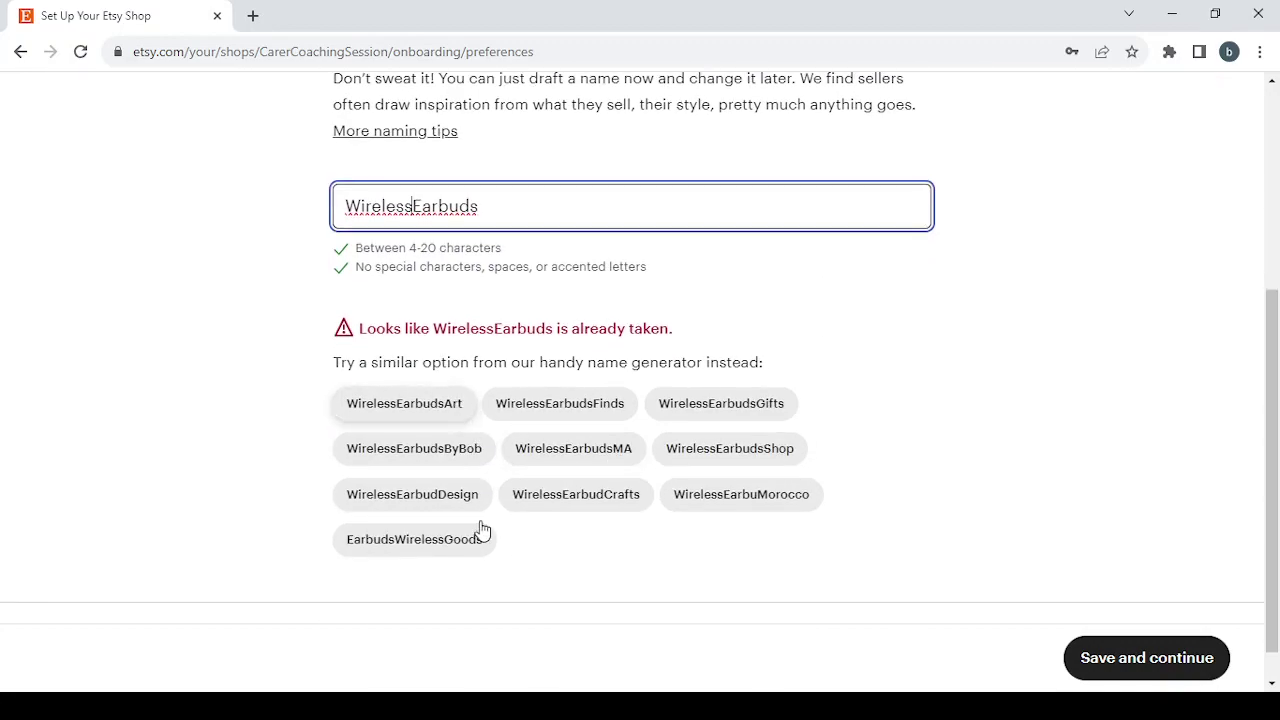
{"action": "scroll", "coordinate": [634, 352], "scroll_direction": "up", "scroll_amount": 3}
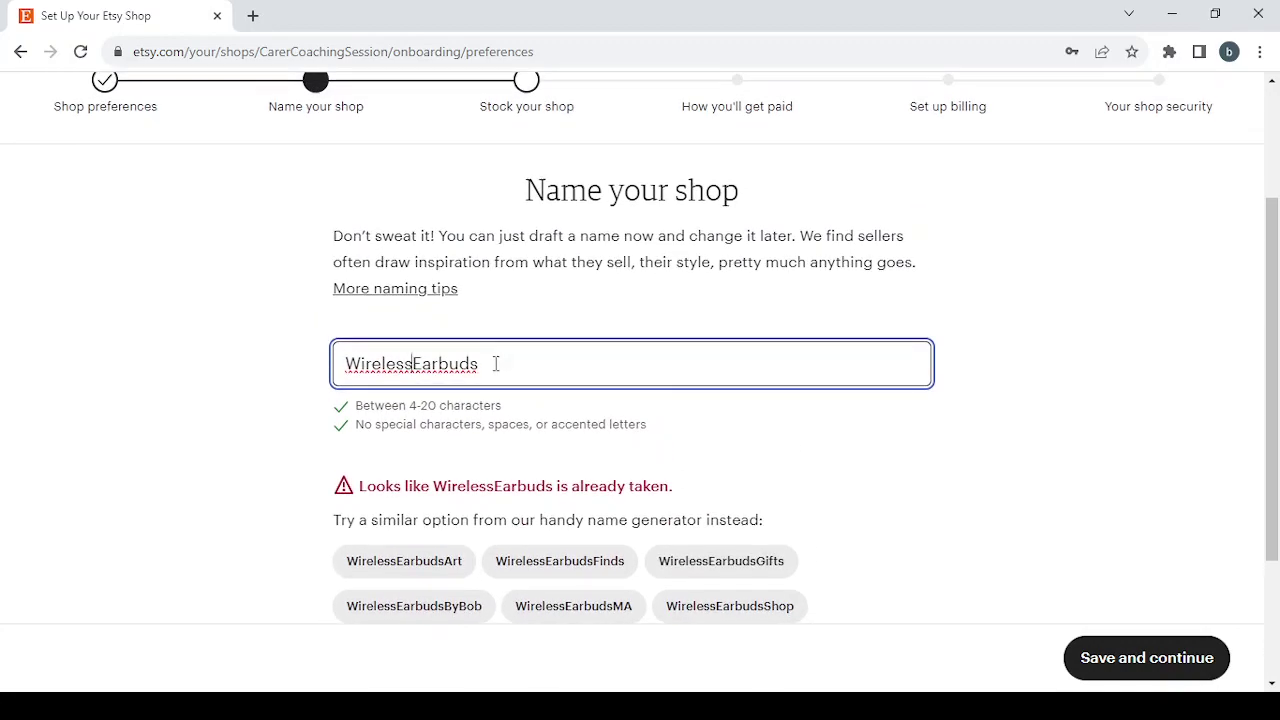
{"action": "scroll", "coordinate": [748, 460], "scroll_direction": "down", "scroll_amount": 3}
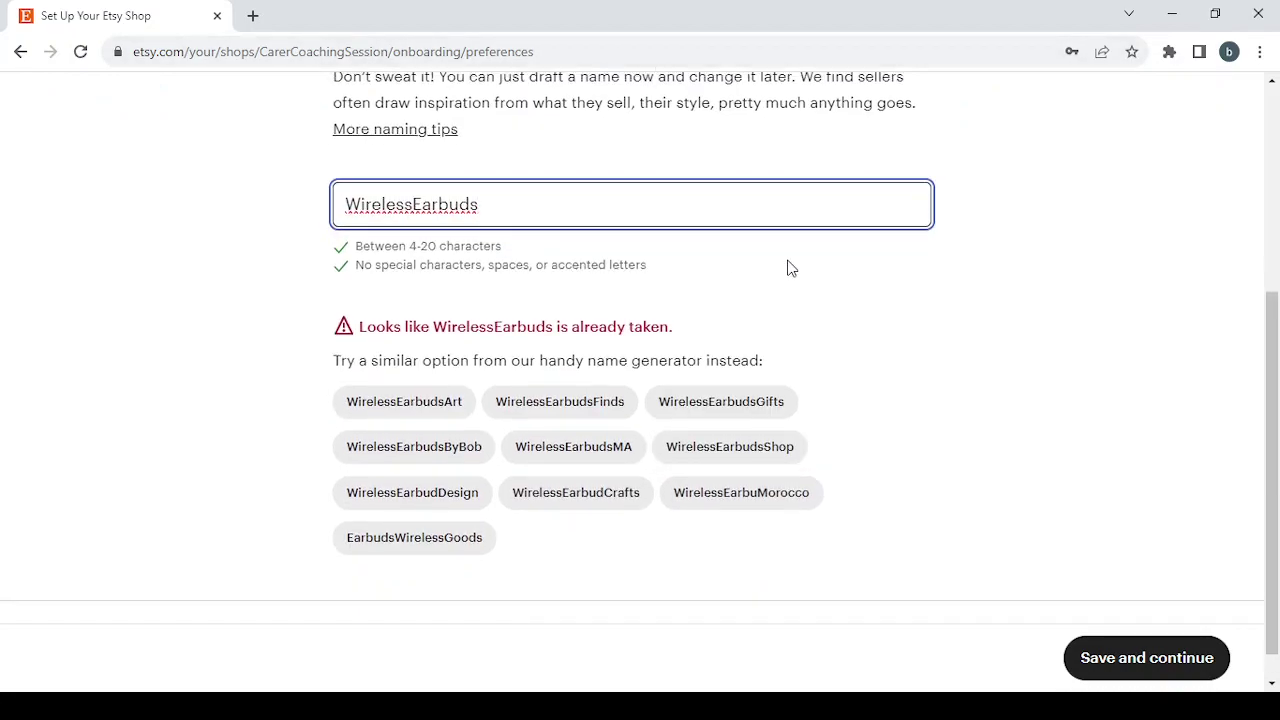
{"action": "scroll", "coordinate": [789, 266], "scroll_direction": "up", "scroll_amount": 2}
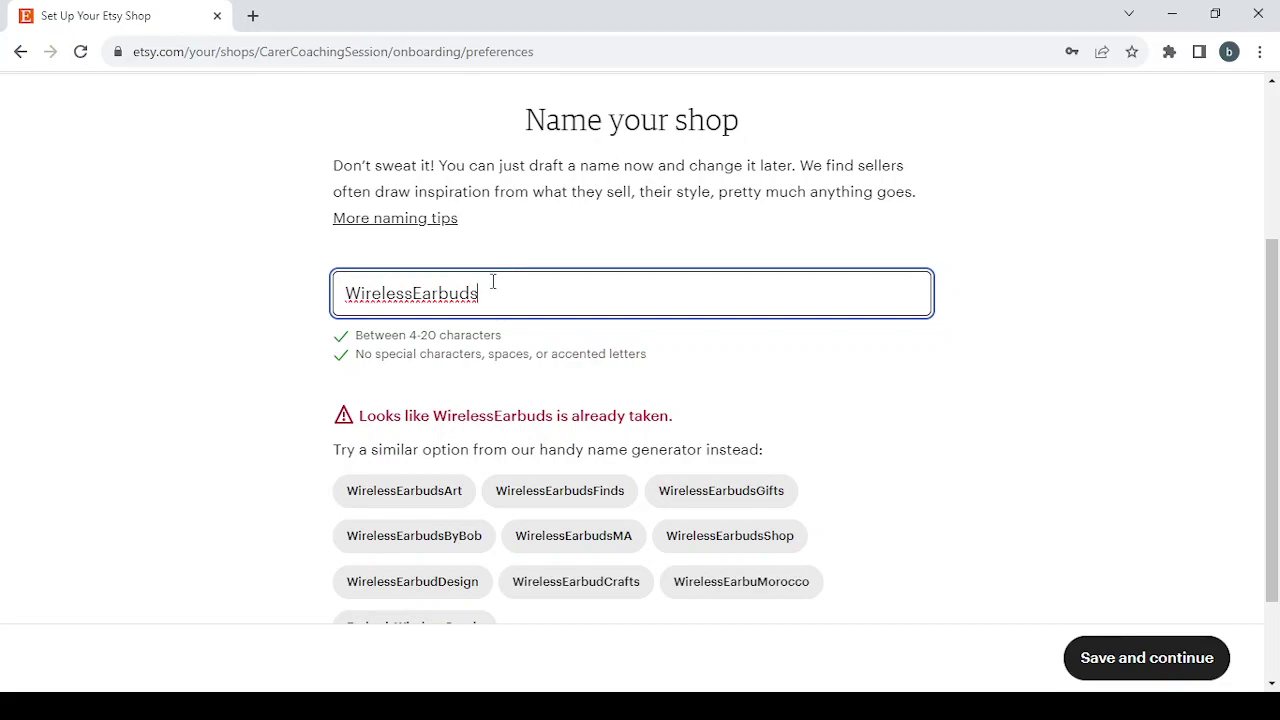
Step: Try capitalisation variants of the shop name, such as capital R and capital E
{"action": "left_click", "coordinate": [438, 292]}
{"action": "key", "text": "BackSpace"}
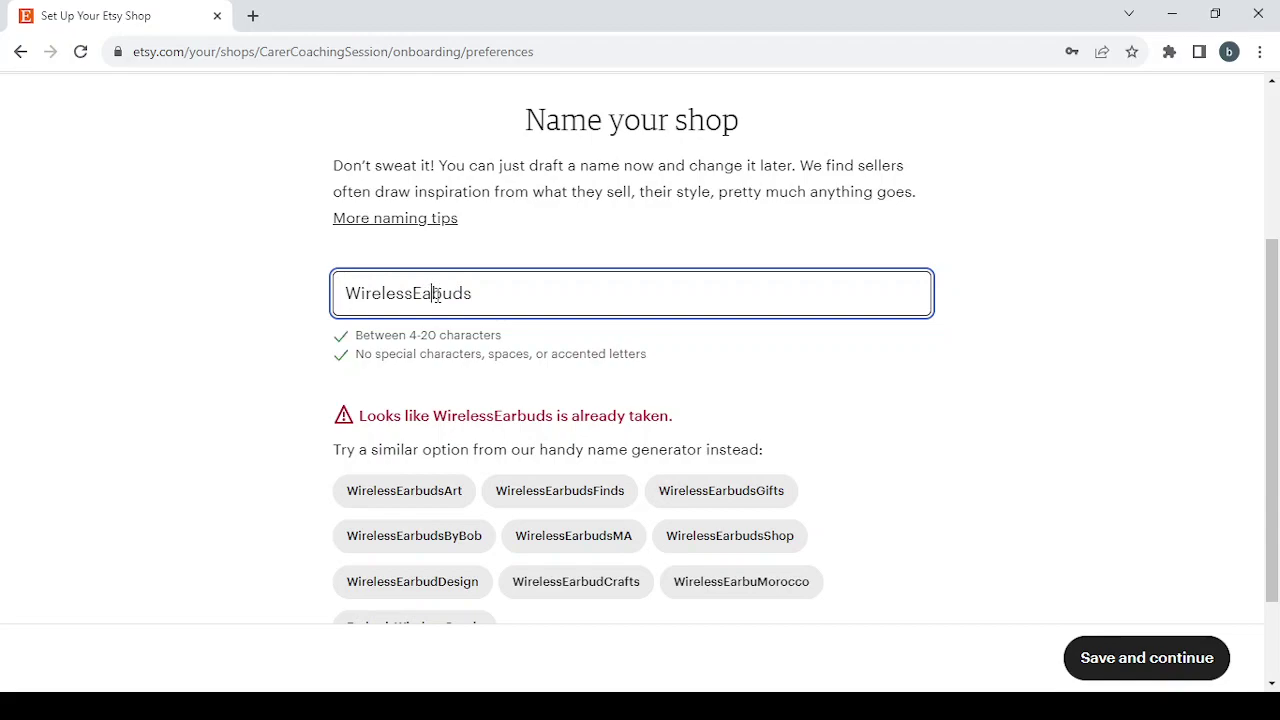
{"action": "type", "text": "R"}
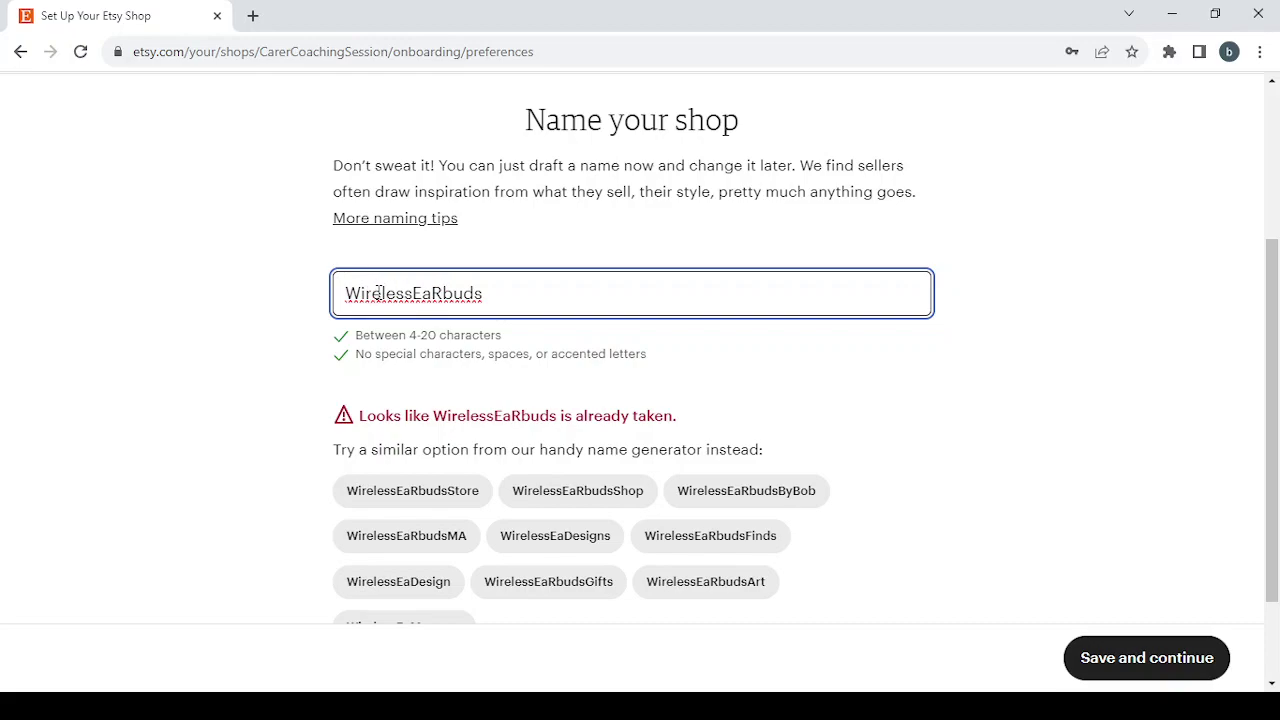
{"action": "left_click", "coordinate": [371, 293]}
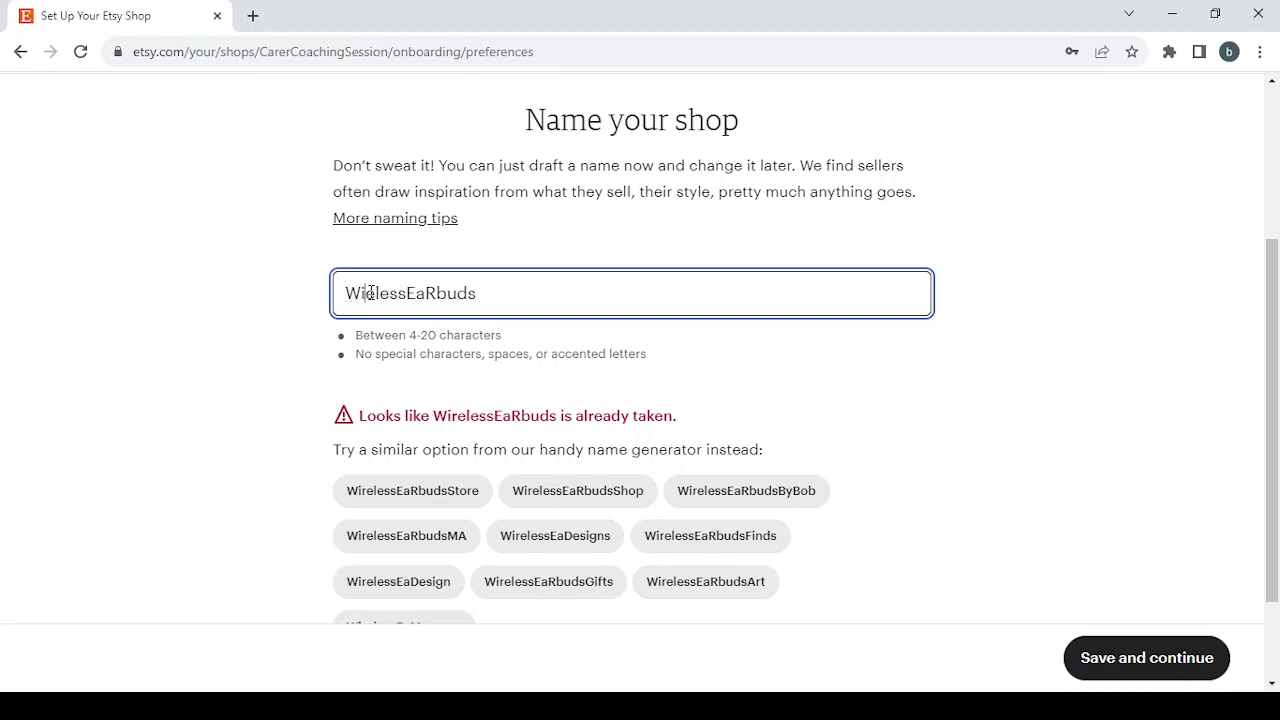
{"action": "key", "text": "BackSpace"}
{"action": "type", "text": "R"}
{"action": "scroll", "coordinate": [473, 453], "scroll_direction": "down", "scroll_amount": 1}
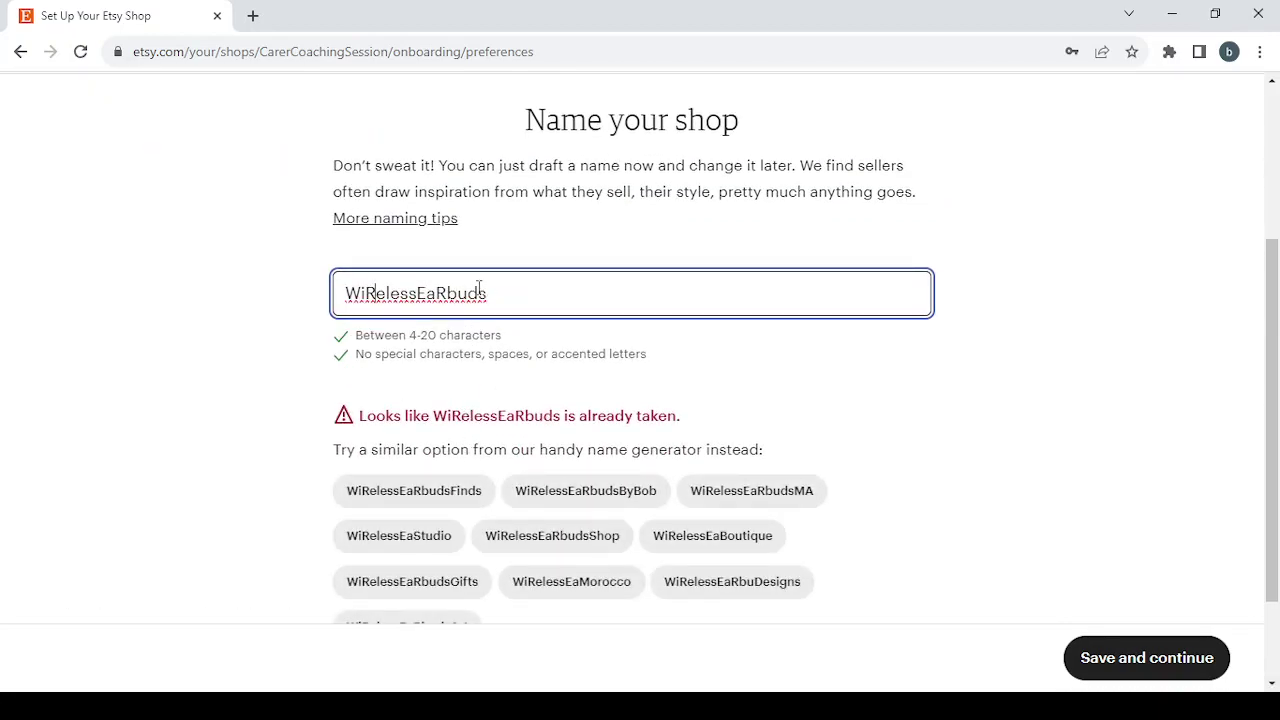
{"action": "left_click", "coordinate": [403, 292]}
{"action": "key", "text": "BackSpace"}
{"action": "key", "text": "BackSpace"}
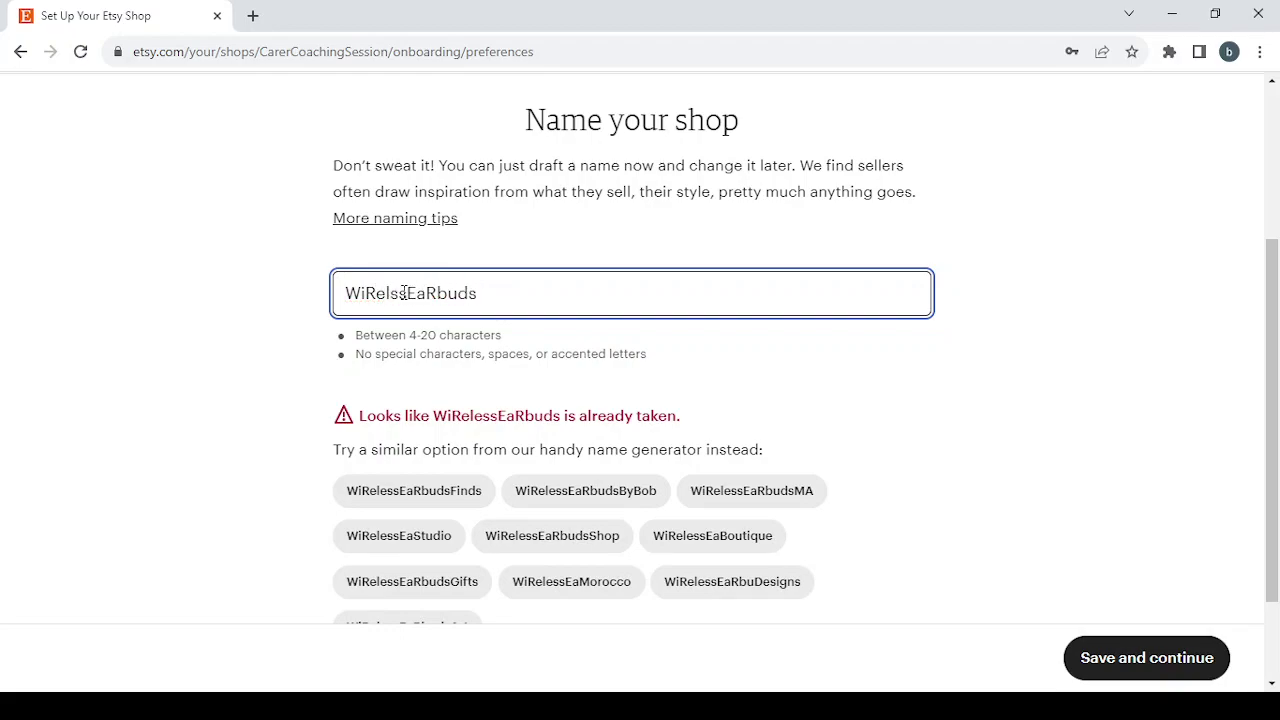
{"action": "type", "text": "Es"}
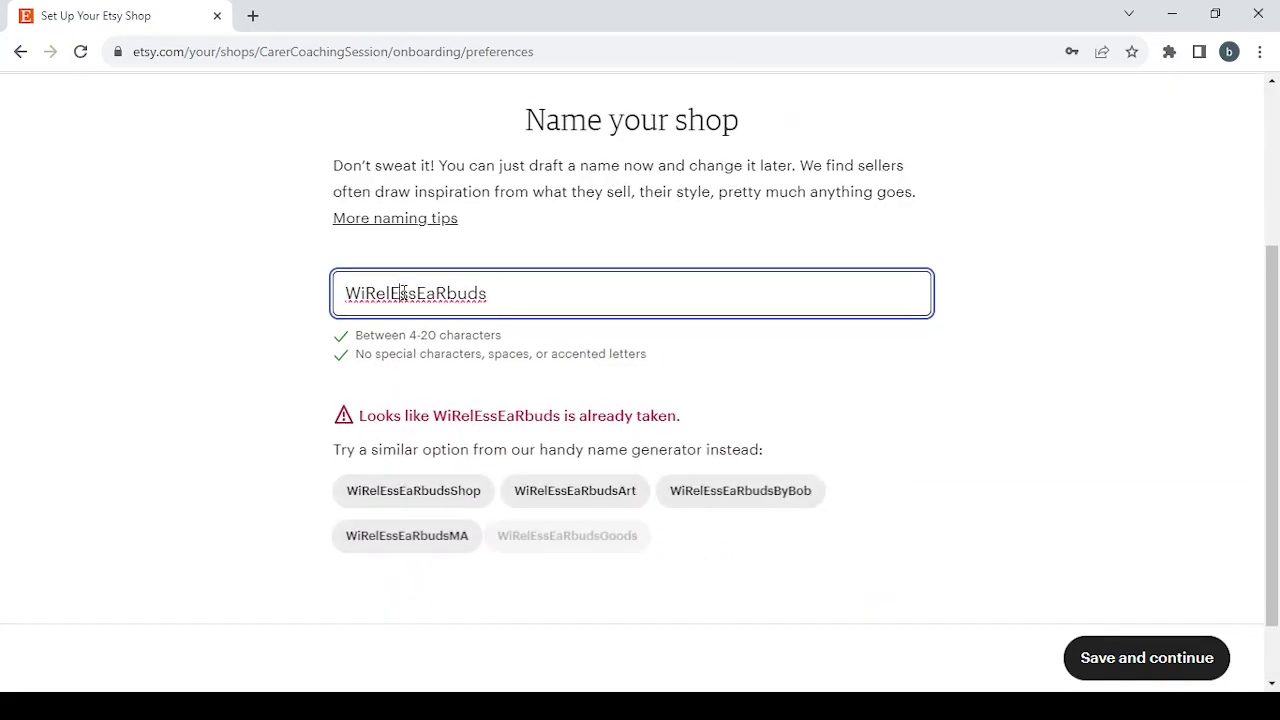
{"action": "left_click", "coordinate": [401, 291]}
{"action": "key", "text": "BackSpace"}
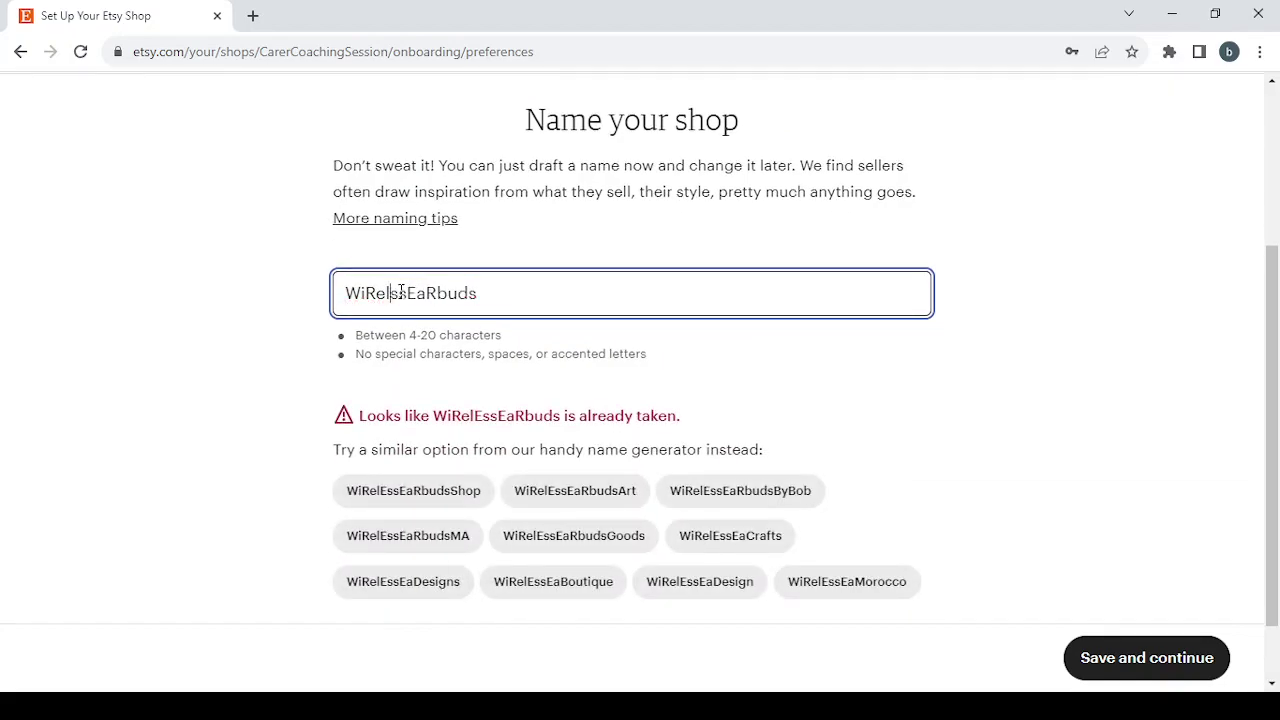
{"action": "type", "text": "e"}
Step: Re-enter 'WirelessEarbuds' and append 0, making the available shop name WirelessEarbuds0
{"action": "key", "text": "ctrl+a"}
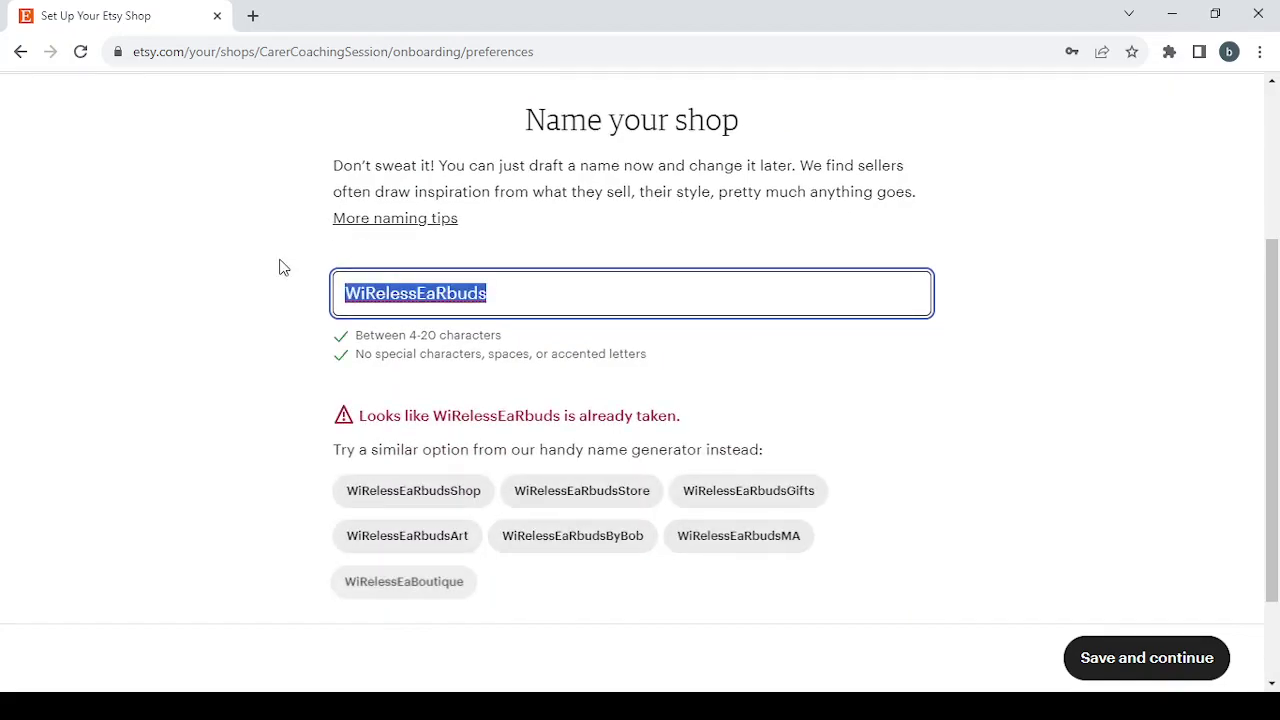
{"action": "type", "text": "Wireless Earbuds"}
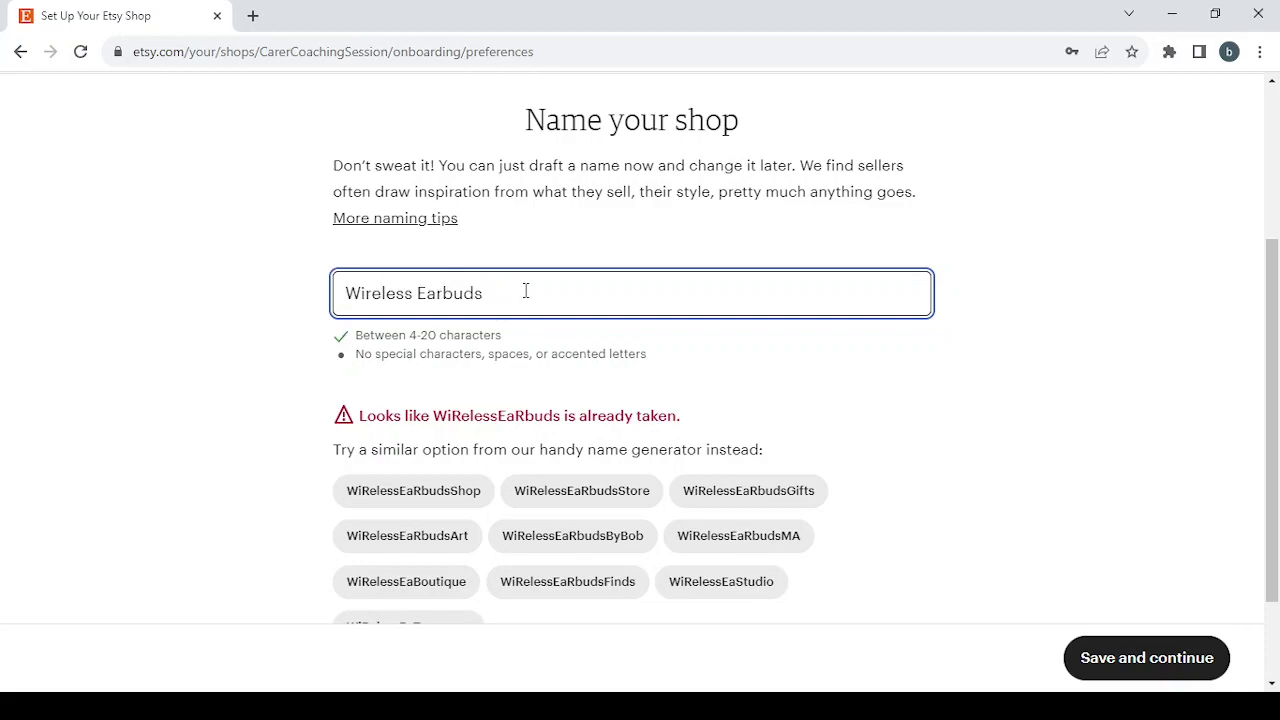
{"action": "left_click", "coordinate": [417, 293]}
{"action": "key", "text": "BackSpace"}
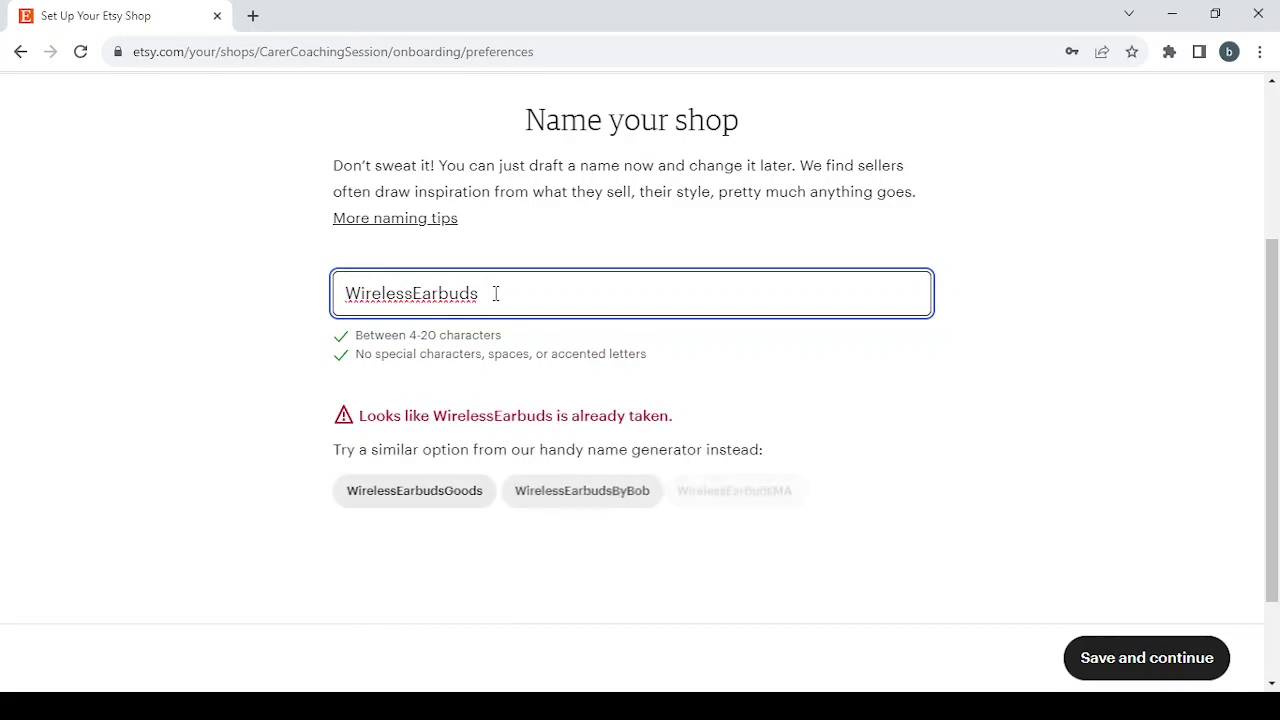
{"action": "type", "text": "0"}
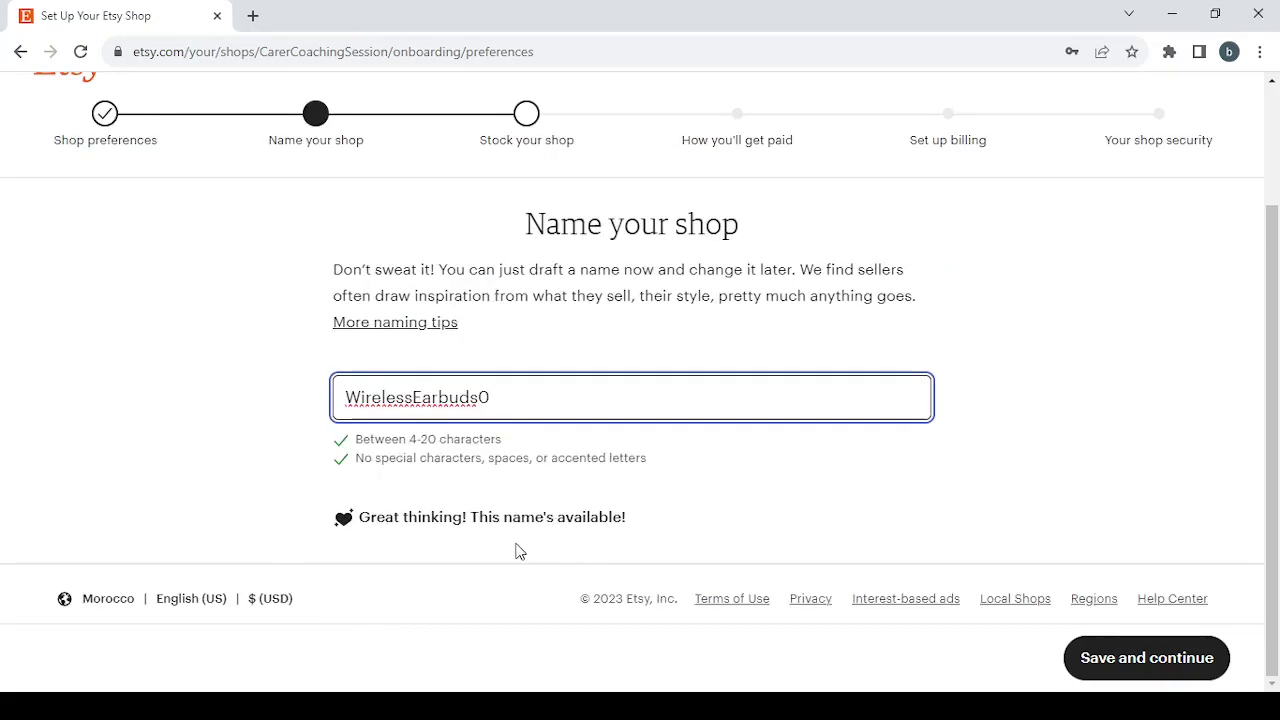
{"action": "left_click", "coordinate": [1157, 646]}
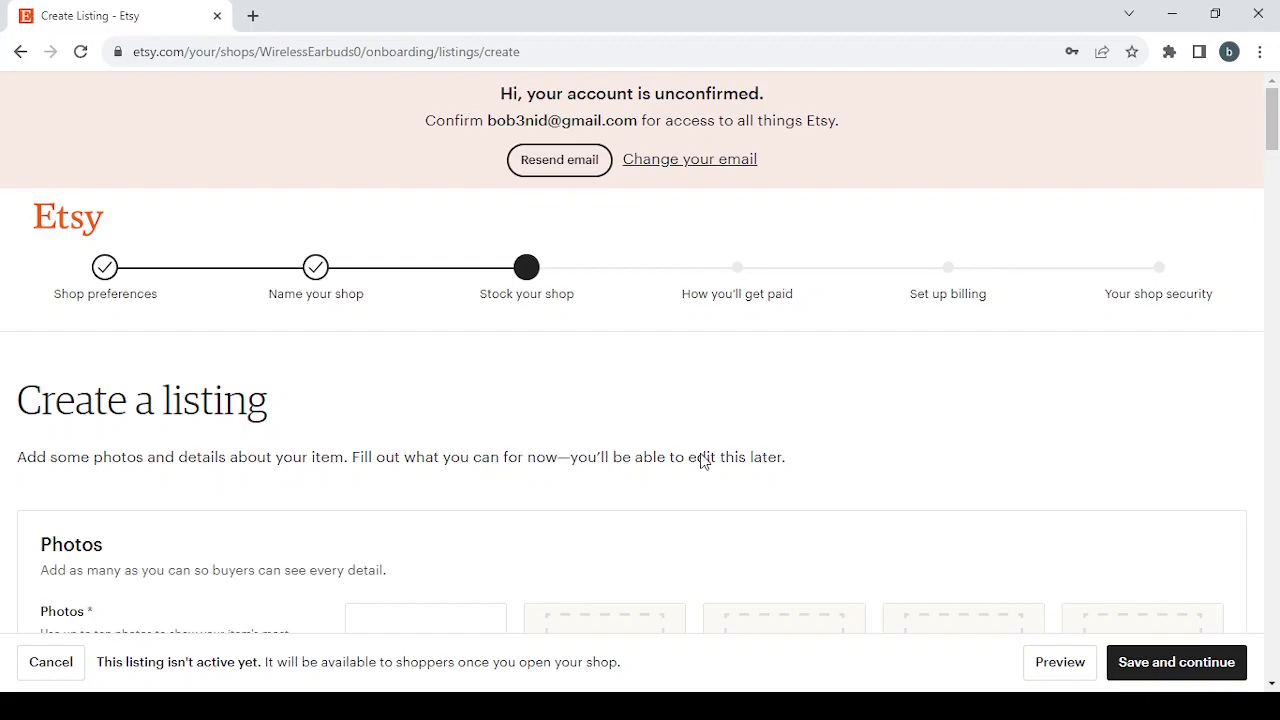
{"action": "scroll", "coordinate": [748, 465], "scroll_direction": "down", "scroll_amount": 3}
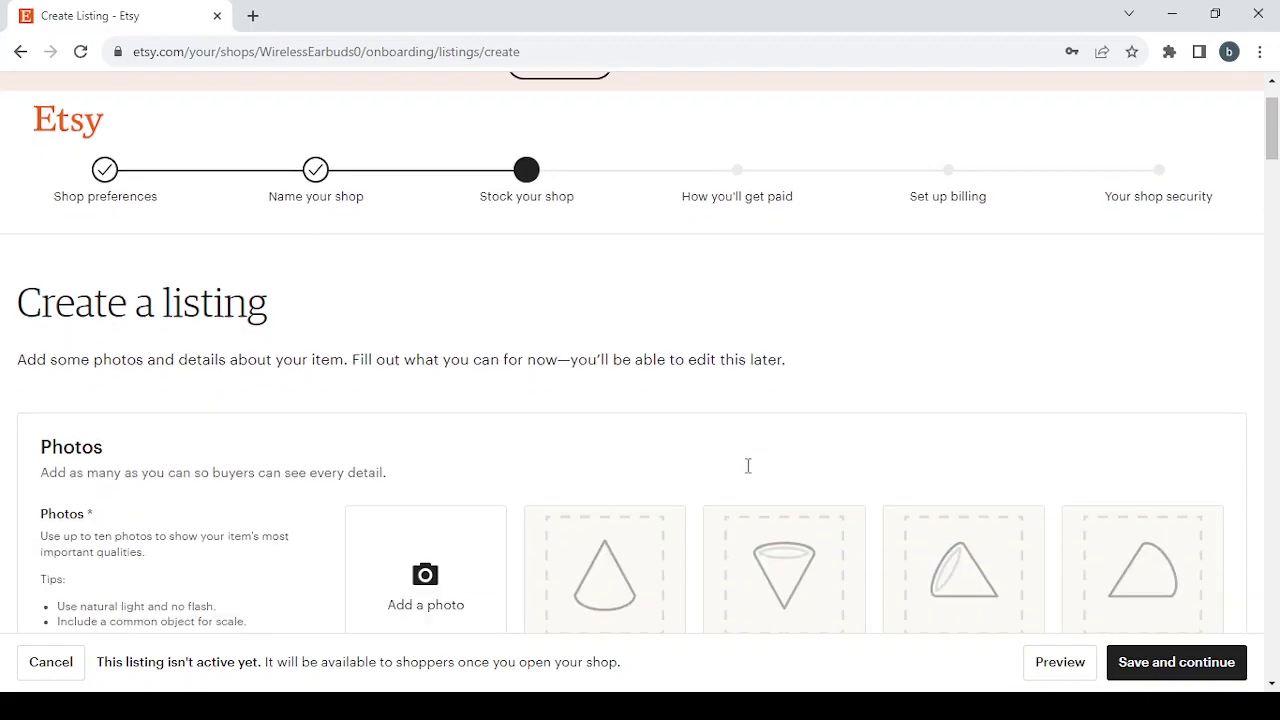
{"action": "scroll", "coordinate": [746, 465], "scroll_direction": "down", "scroll_amount": 1}
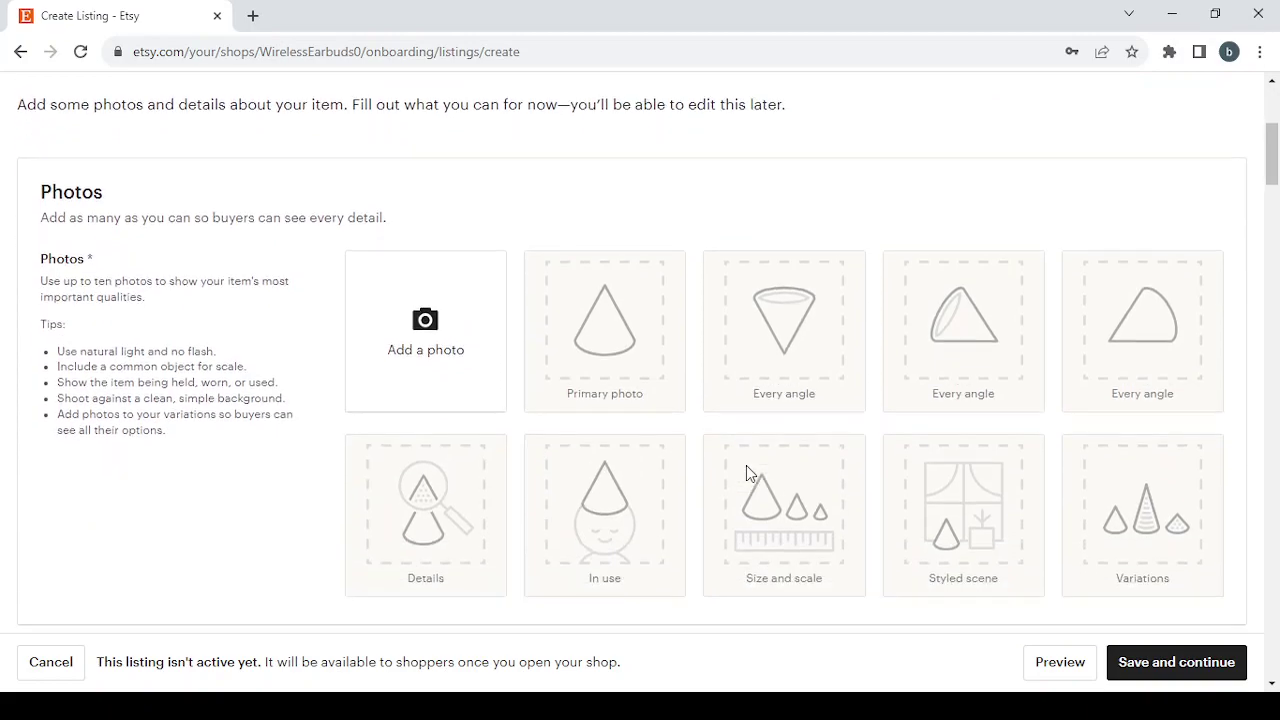
{"action": "scroll", "coordinate": [706, 335], "scroll_direction": "down", "scroll_amount": 1}
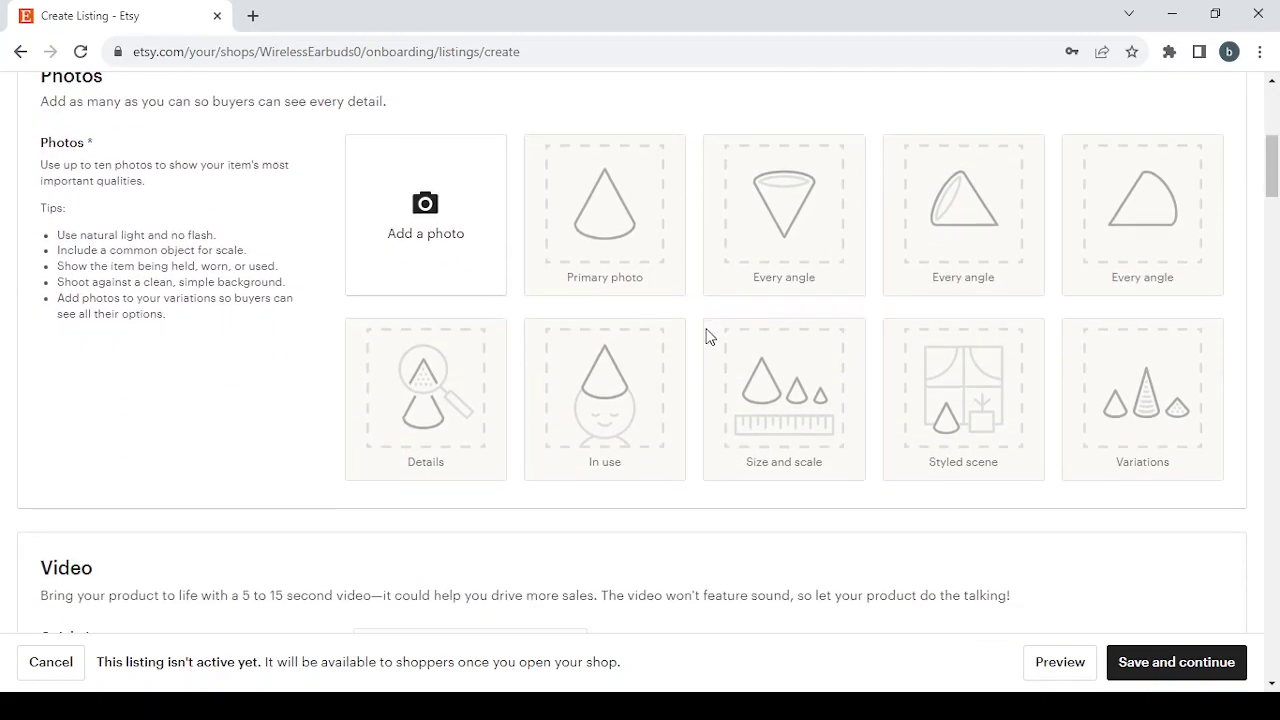
{"action": "scroll", "coordinate": [706, 336], "scroll_direction": "up", "scroll_amount": 3}
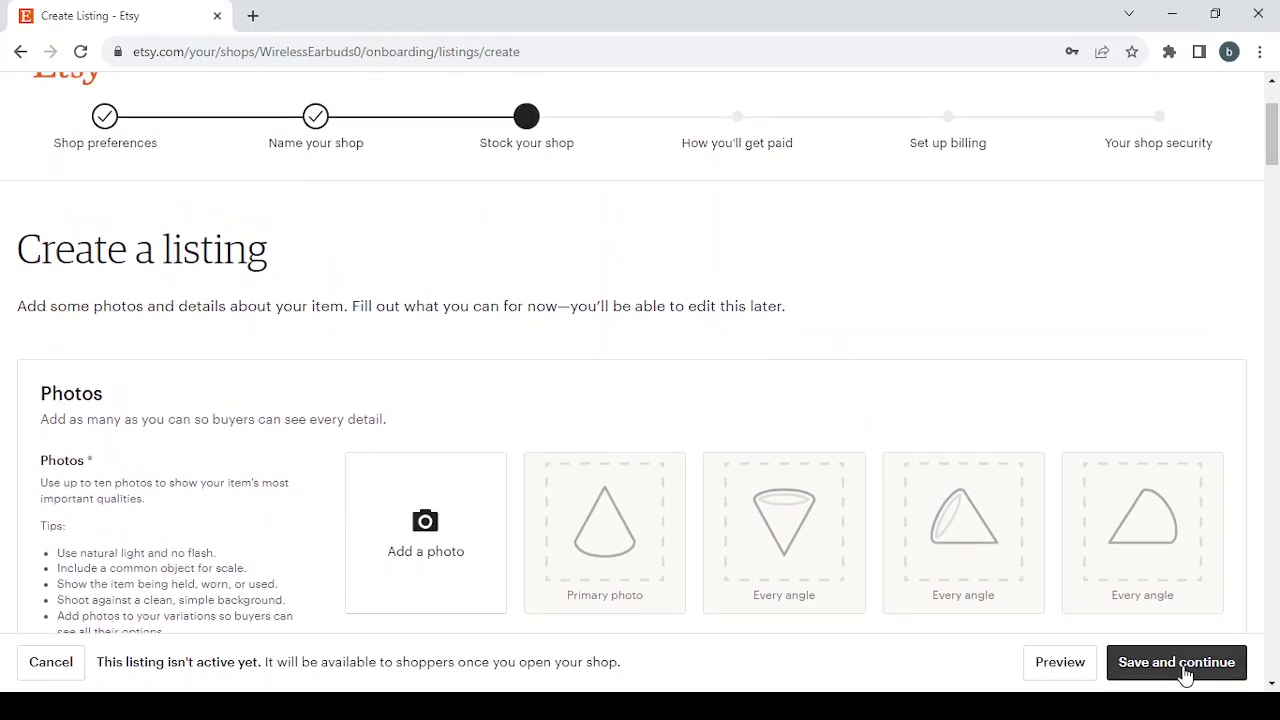
Step: Submit the listing and review the flagged Photos, Inventory, Listing details and Shipping sections
{"action": "left_click", "coordinate": [1185, 675]}
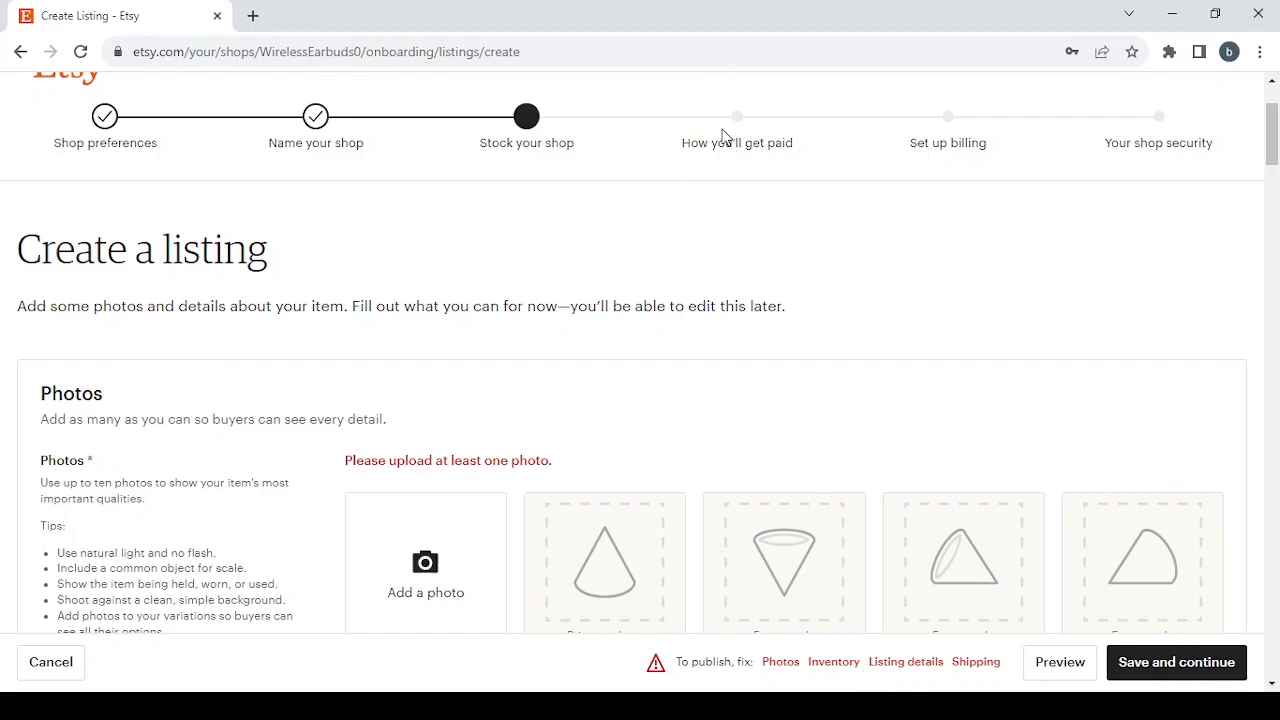
{"action": "left_click", "coordinate": [781, 663]}
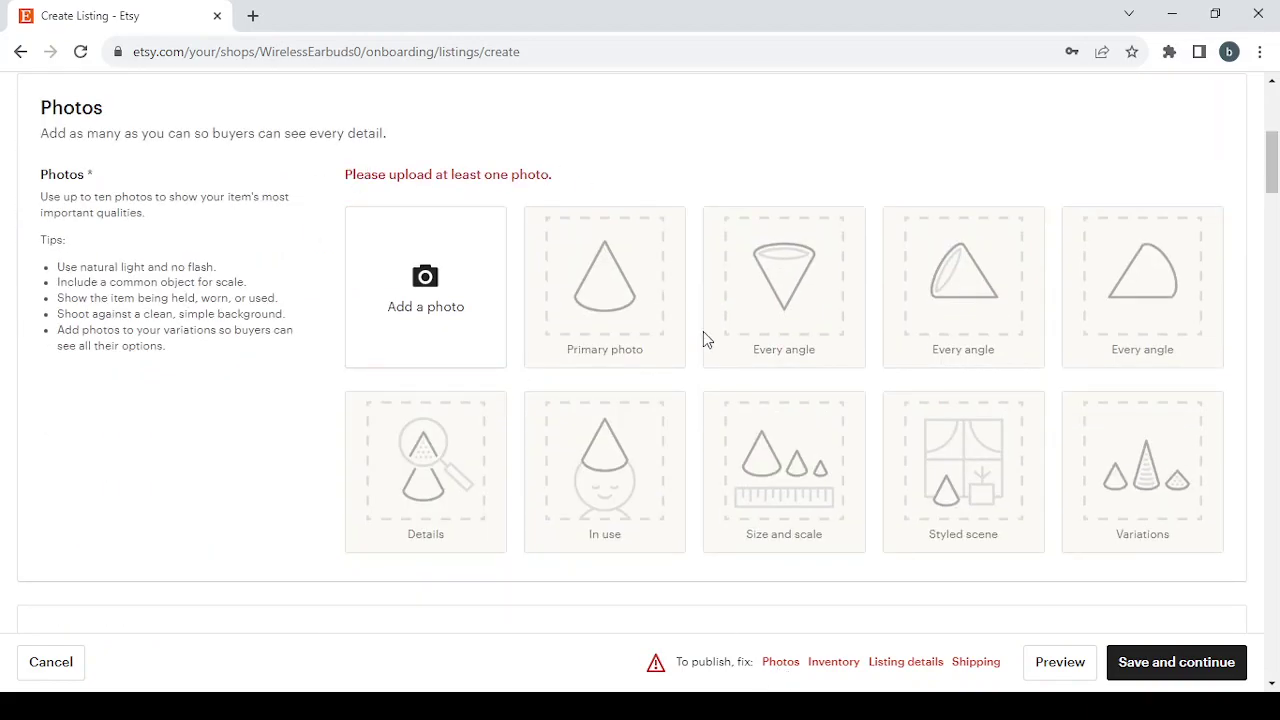
{"action": "left_click", "coordinate": [836, 663]}
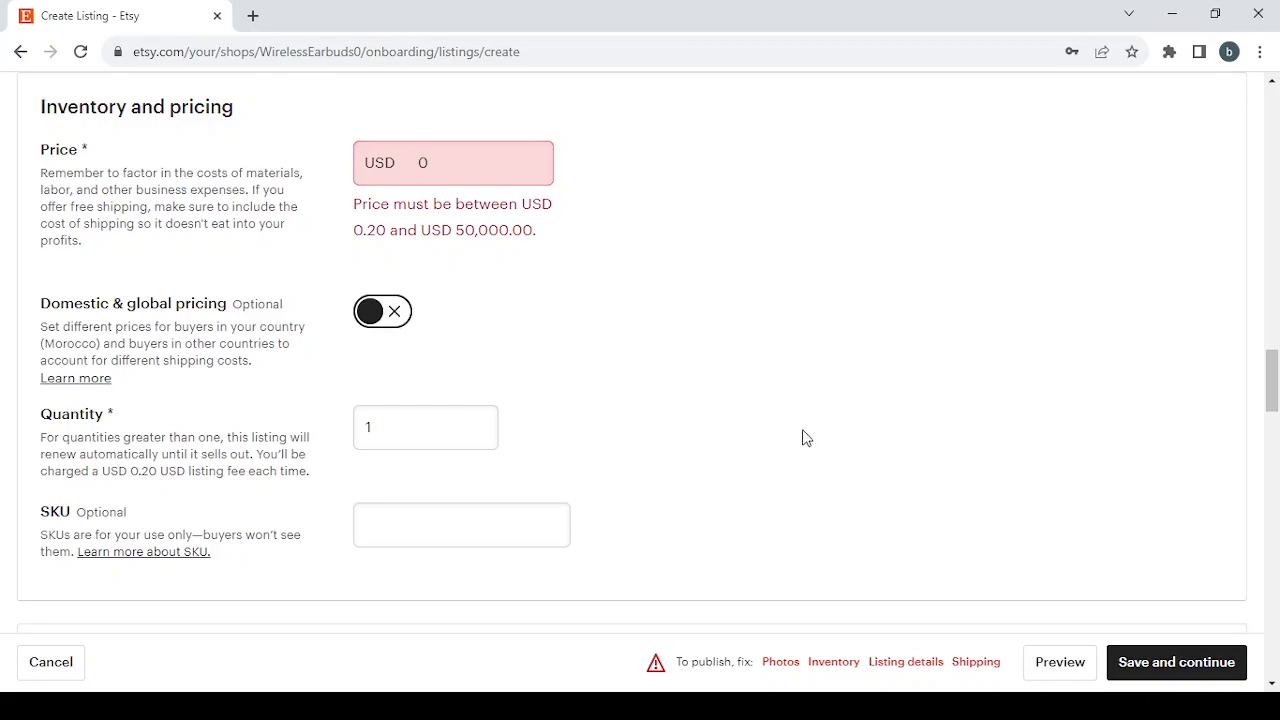
{"action": "left_click", "coordinate": [898, 662]}
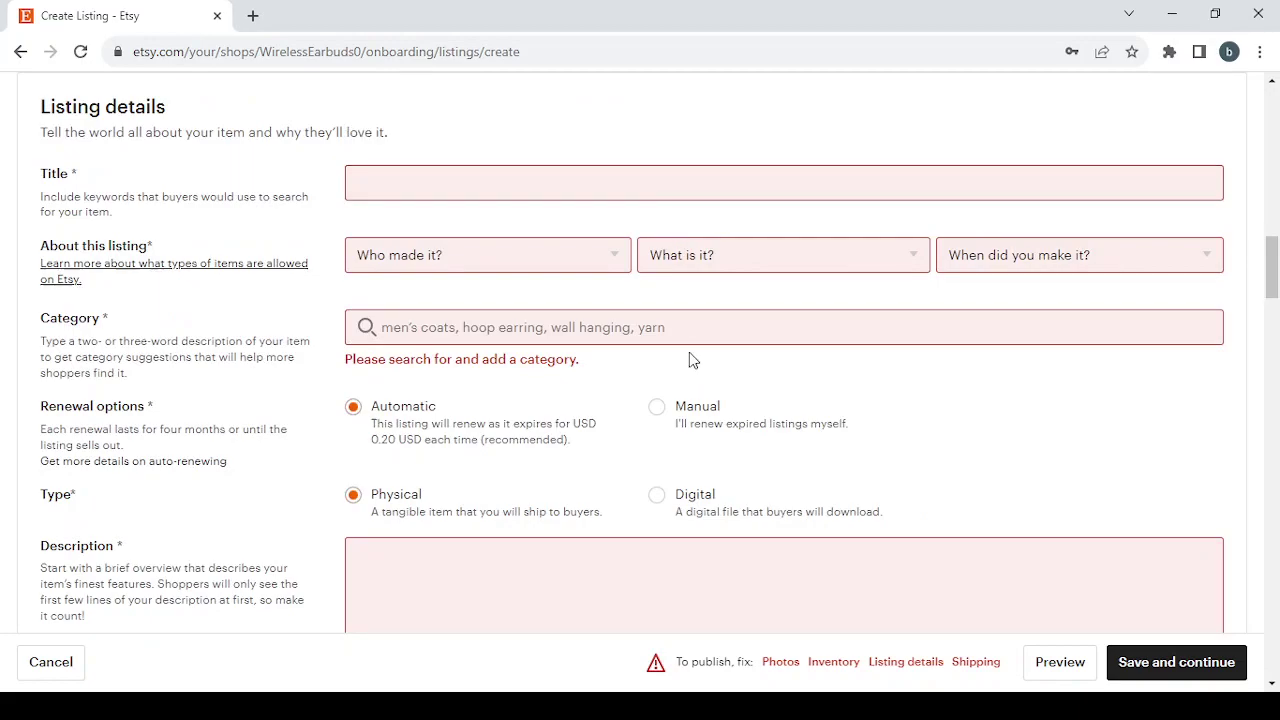
{"action": "scroll", "coordinate": [862, 422], "scroll_direction": "down", "scroll_amount": 1}
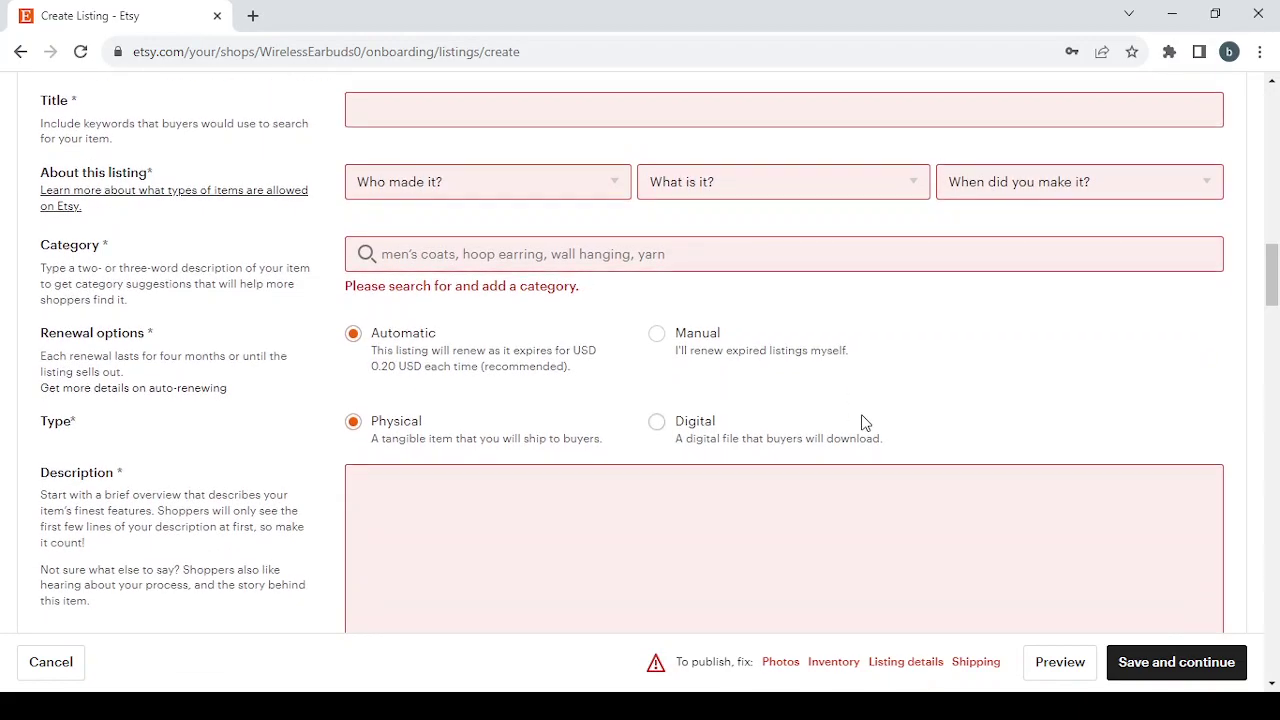
{"action": "left_click", "coordinate": [976, 662]}
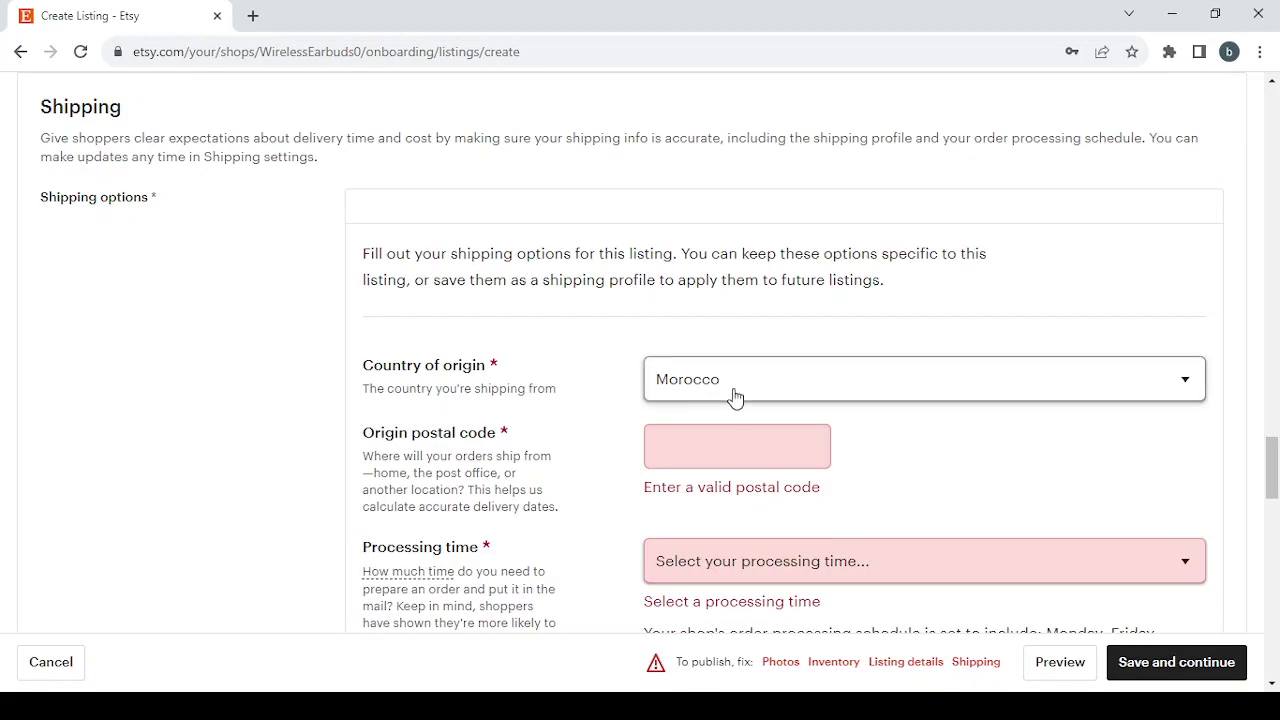
{"action": "scroll", "coordinate": [735, 398], "scroll_direction": "down", "scroll_amount": 2}
{"action": "scroll", "coordinate": [610, 357], "scroll_direction": "down", "scroll_amount": 2}
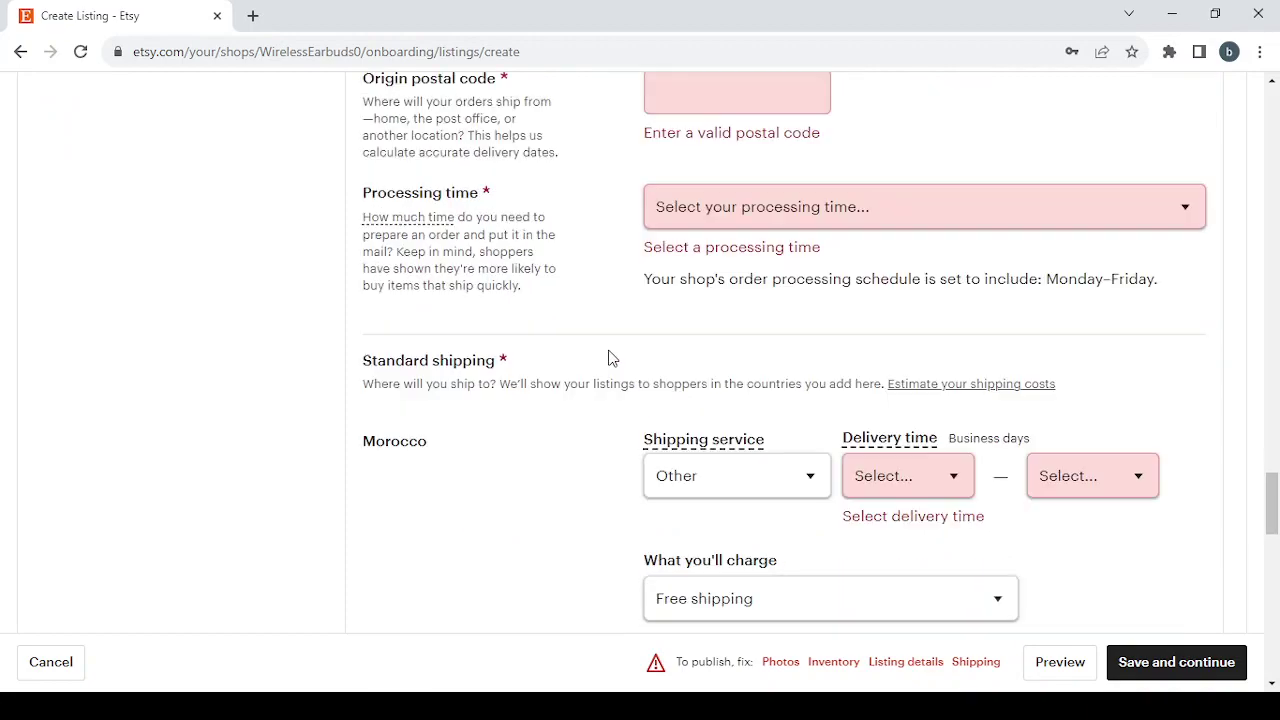
{"action": "scroll", "coordinate": [610, 357], "scroll_direction": "down", "scroll_amount": 3}
{"action": "scroll", "coordinate": [610, 357], "scroll_direction": "up", "scroll_amount": 2}
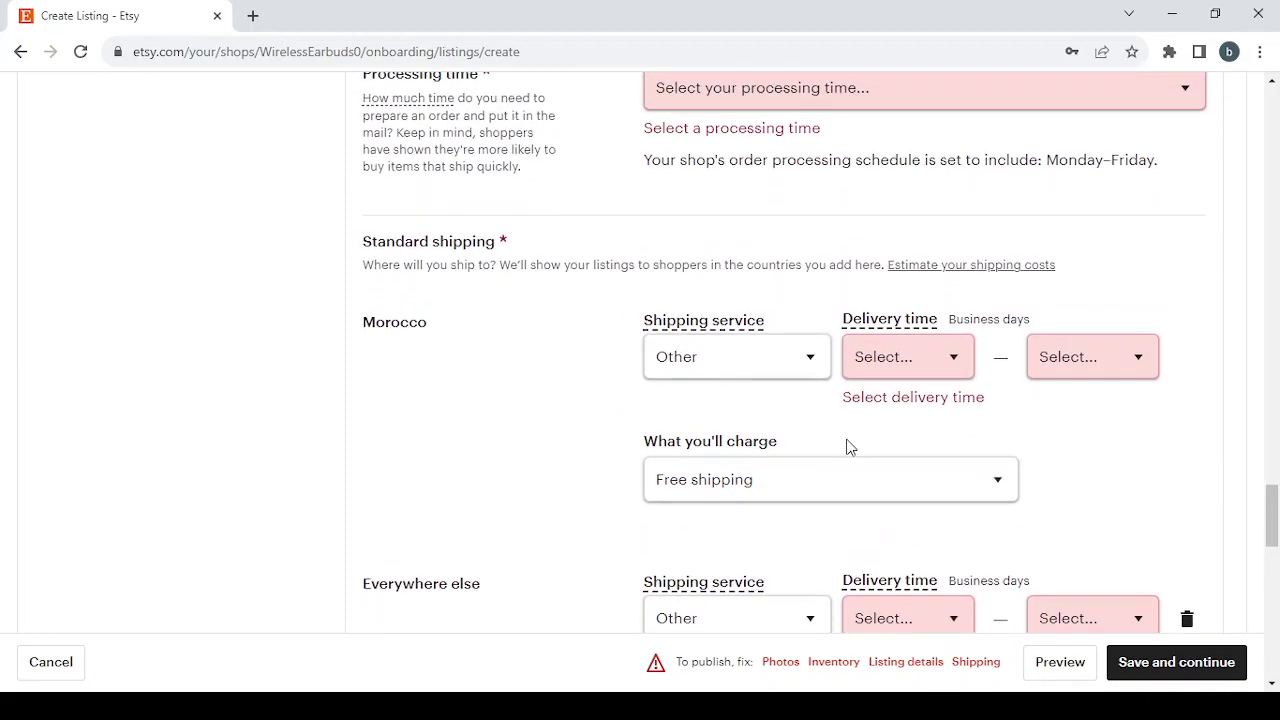
{"action": "left_click", "coordinate": [781, 662]}
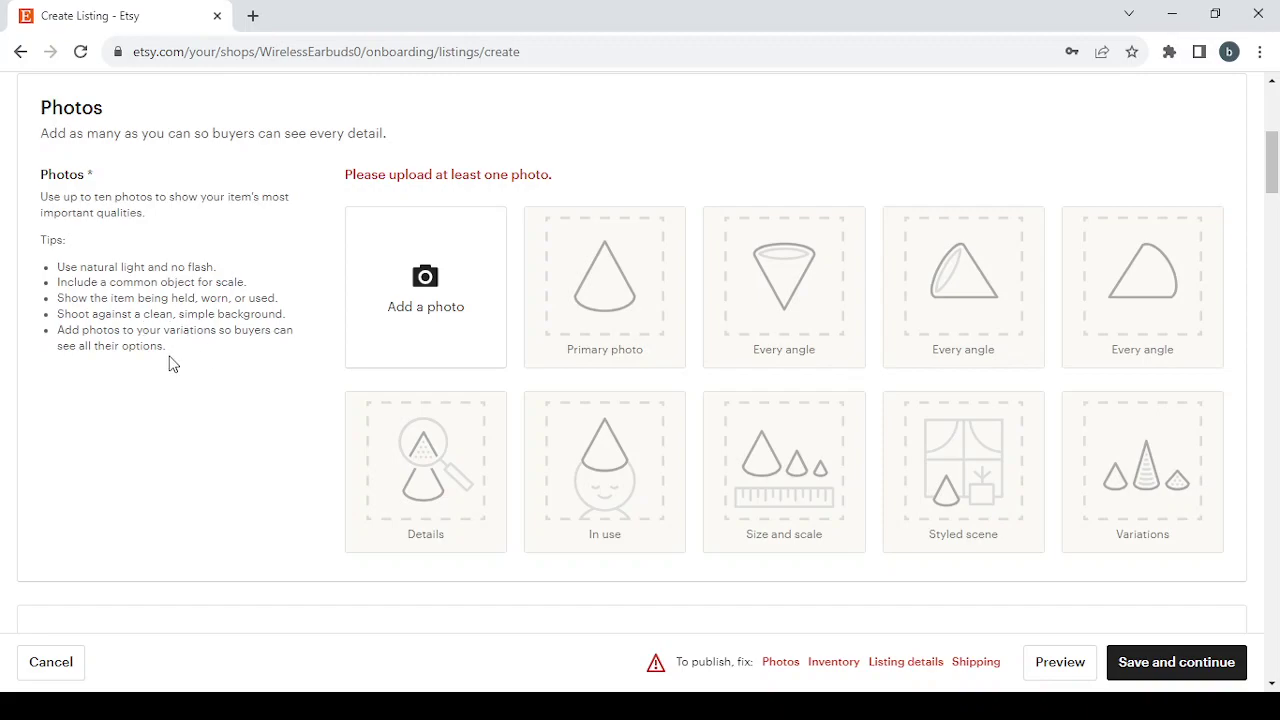
{"action": "scroll", "coordinate": [394, 380], "scroll_direction": "down", "scroll_amount": 4}
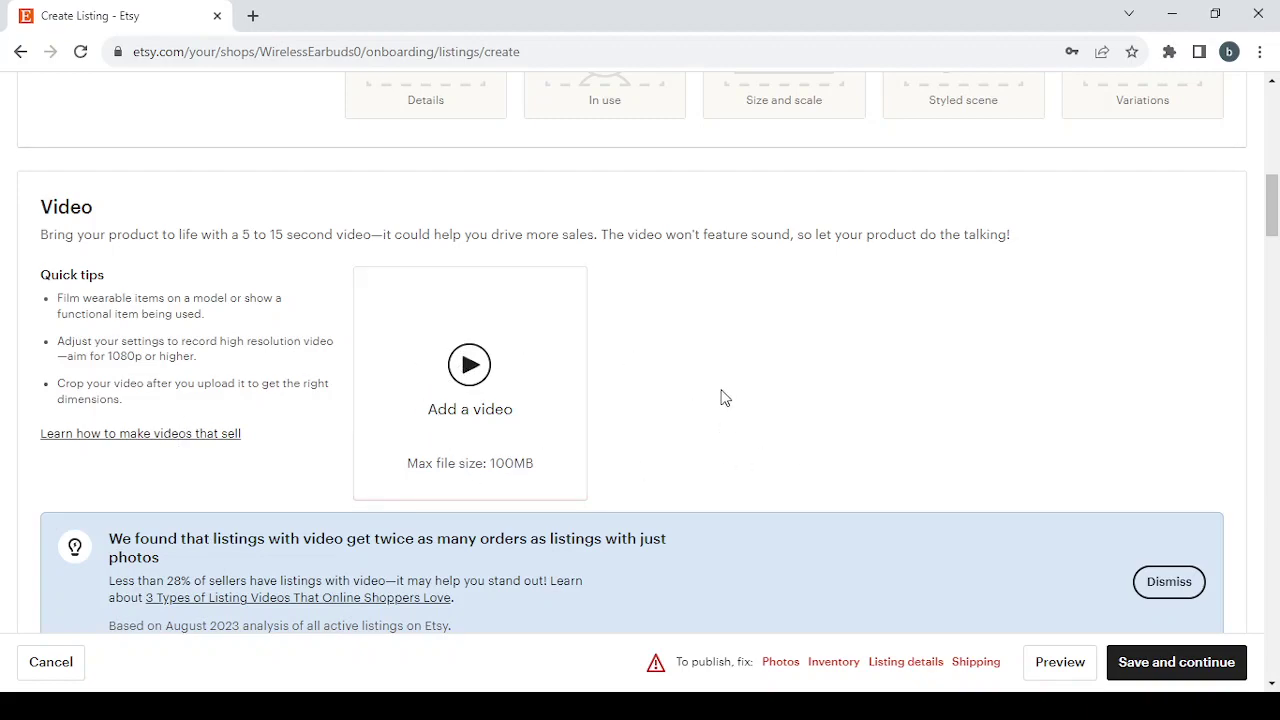
{"action": "scroll", "coordinate": [724, 397], "scroll_direction": "up", "scroll_amount": 3}
{"action": "scroll", "coordinate": [702, 335], "scroll_direction": "down", "scroll_amount": 2}
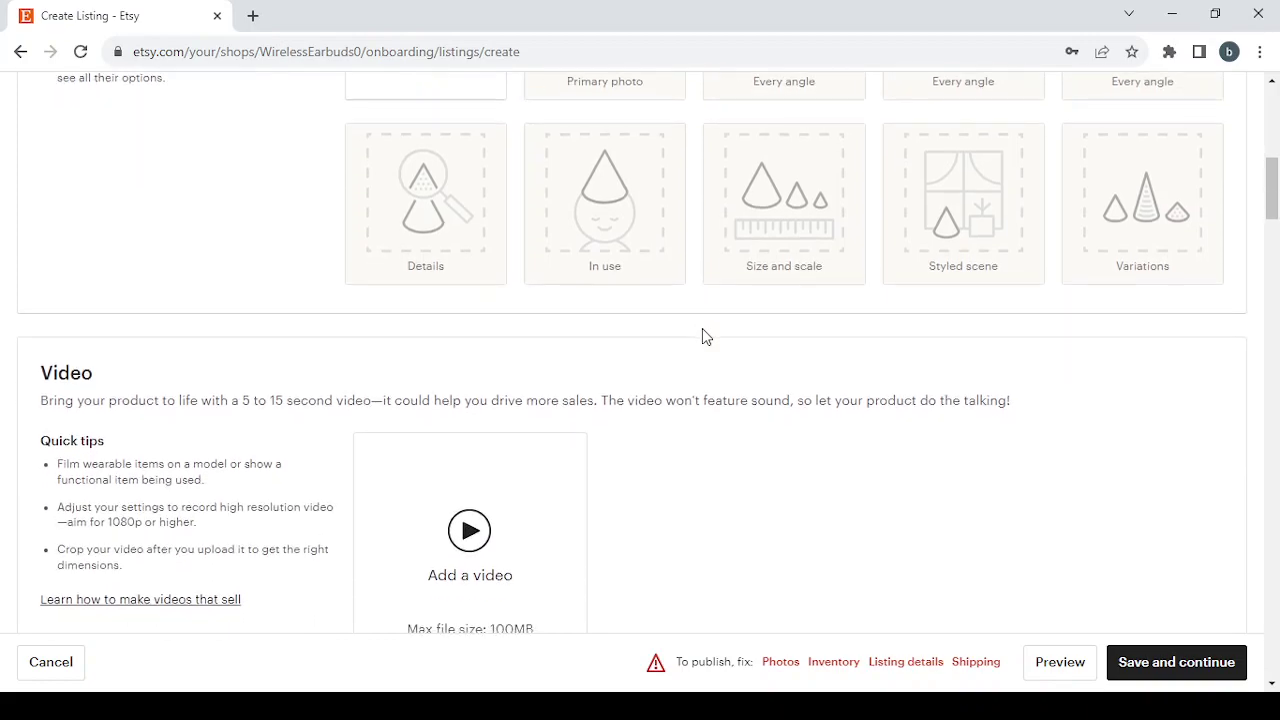
{"action": "scroll", "coordinate": [702, 336], "scroll_direction": "down", "scroll_amount": 2}
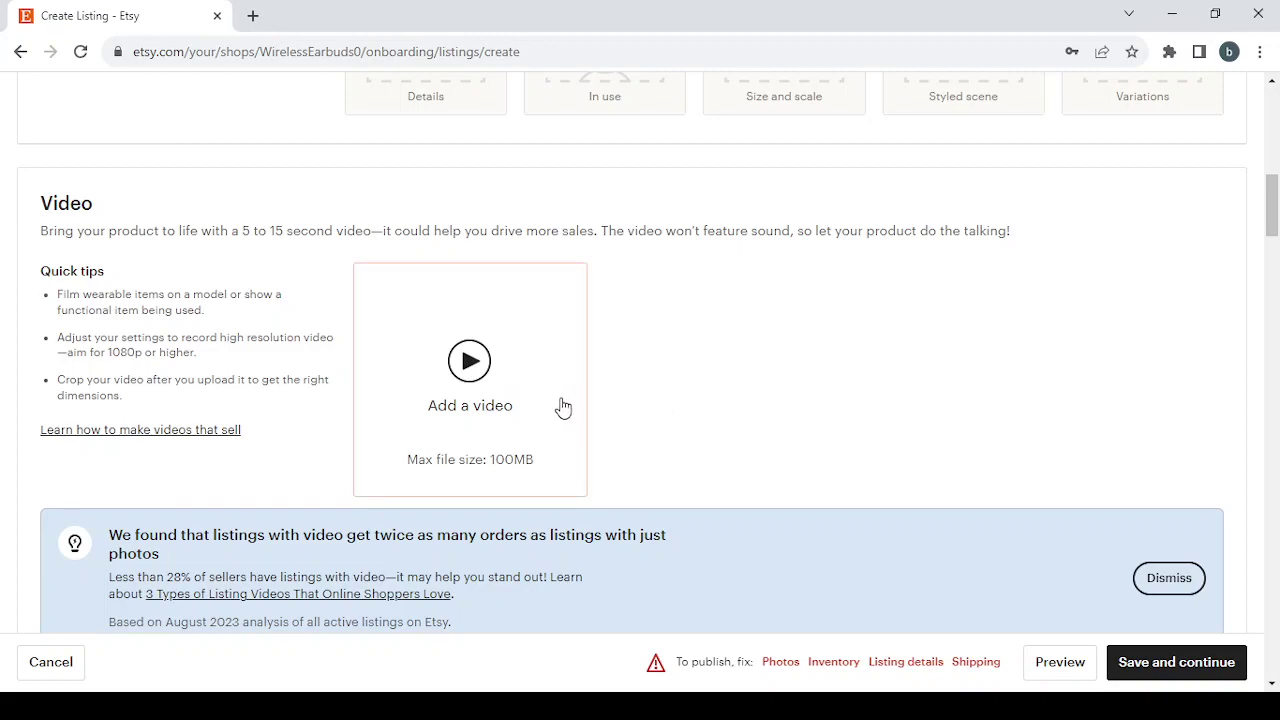
{"action": "scroll", "coordinate": [702, 423], "scroll_direction": "down", "scroll_amount": 4}
{"action": "scroll", "coordinate": [702, 423], "scroll_direction": "down", "scroll_amount": 3}
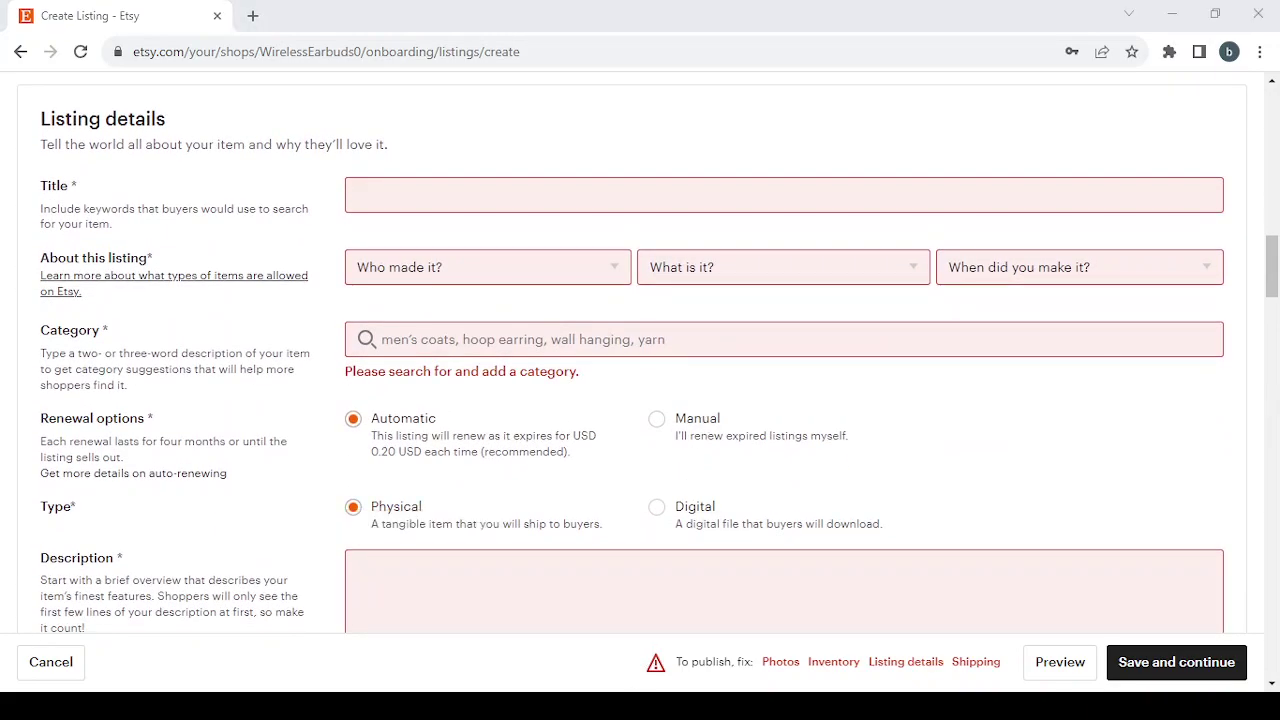
Step: Title the listing 'Wireless Earbuds', made by the seller, a finished product from 2020–2023
{"action": "left_click", "coordinate": [486, 194]}
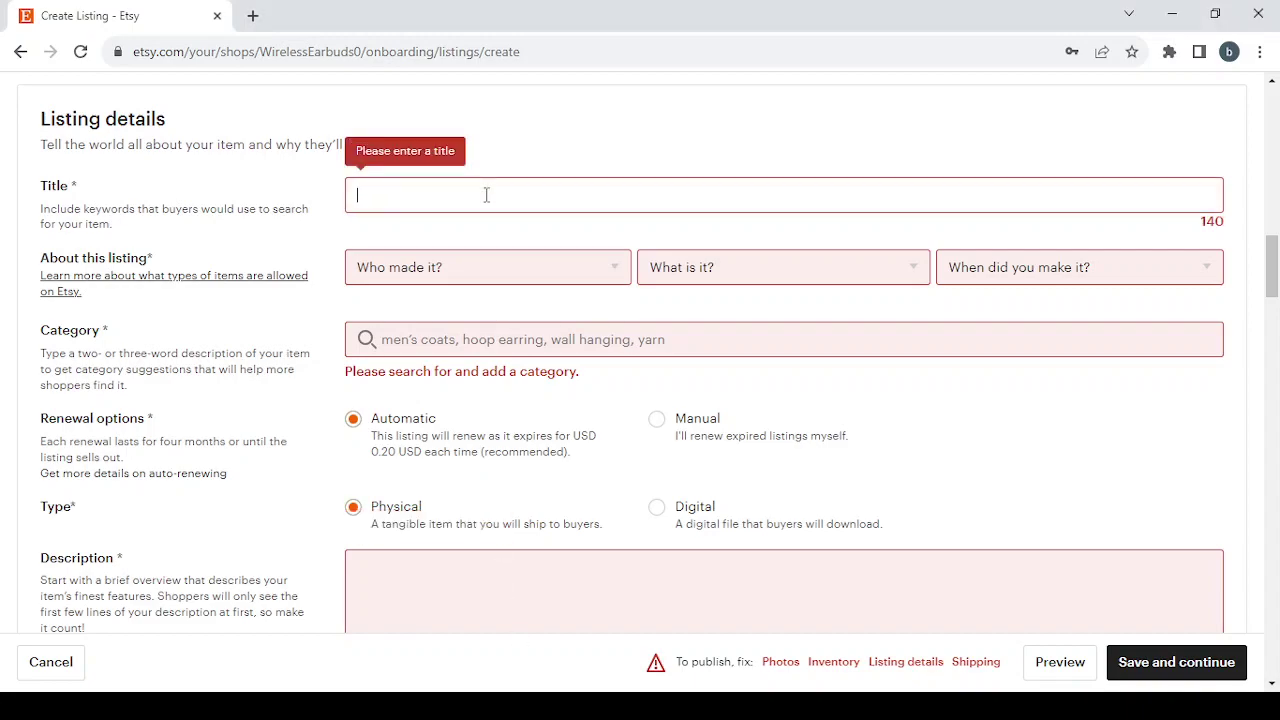
{"action": "type", "text": "Wireless Earbuds"}
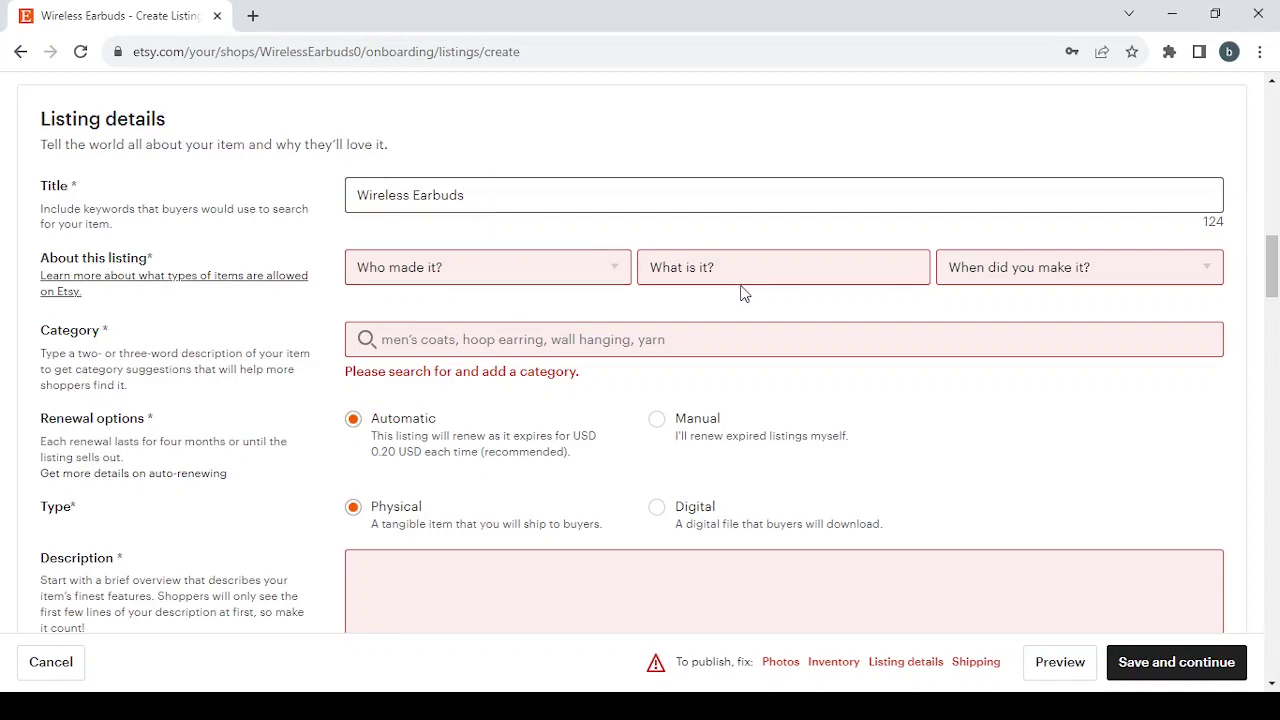
{"action": "left_click", "coordinate": [566, 272]}
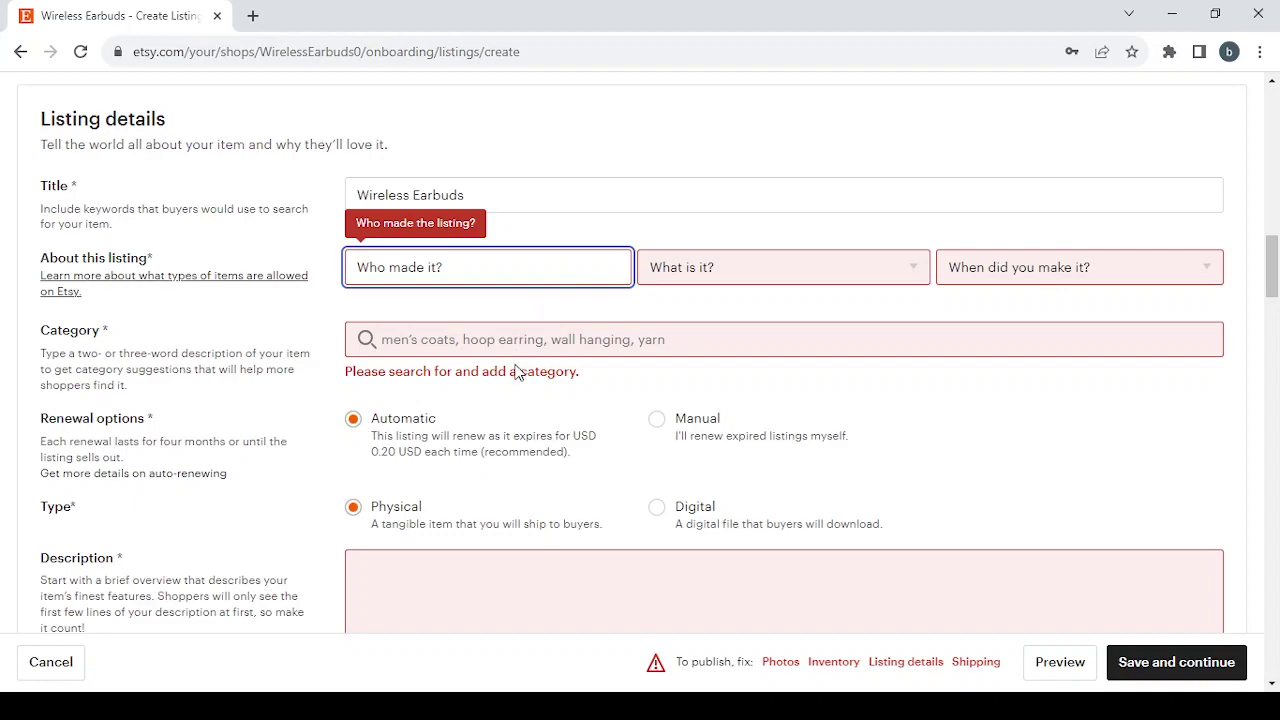
{"action": "left_click", "coordinate": [509, 332]}
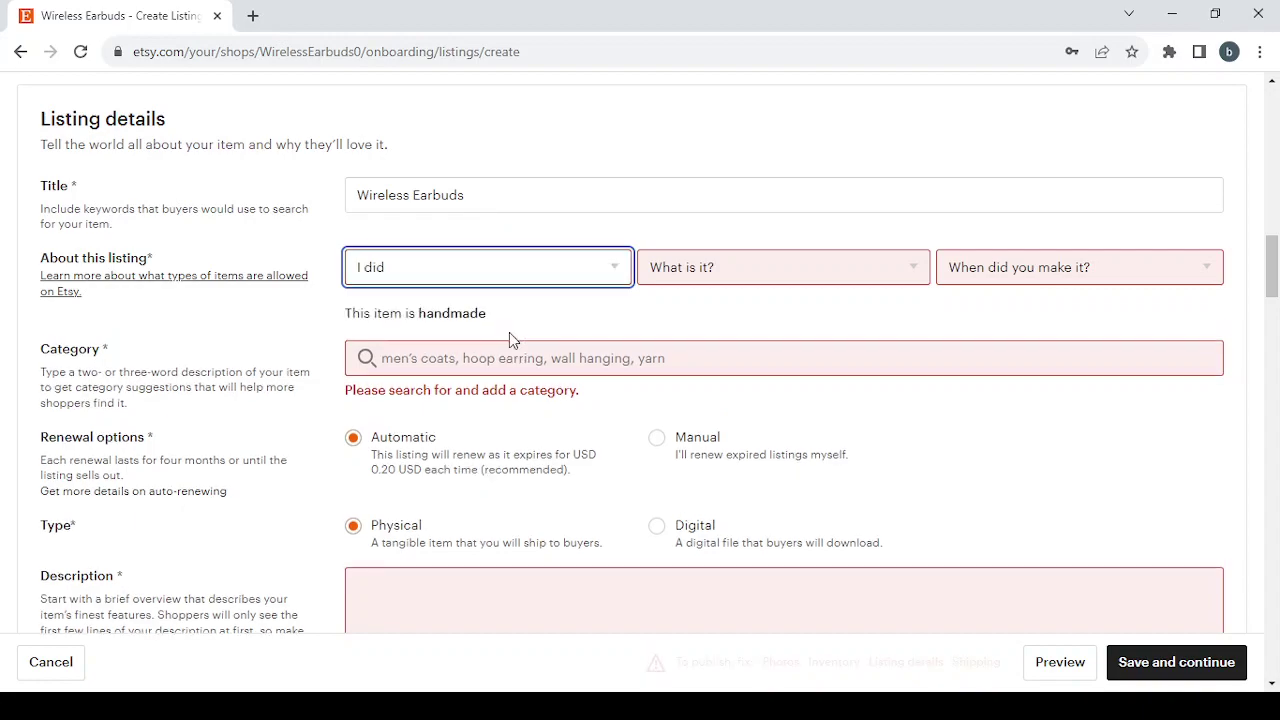
{"action": "left_click", "coordinate": [792, 261]}
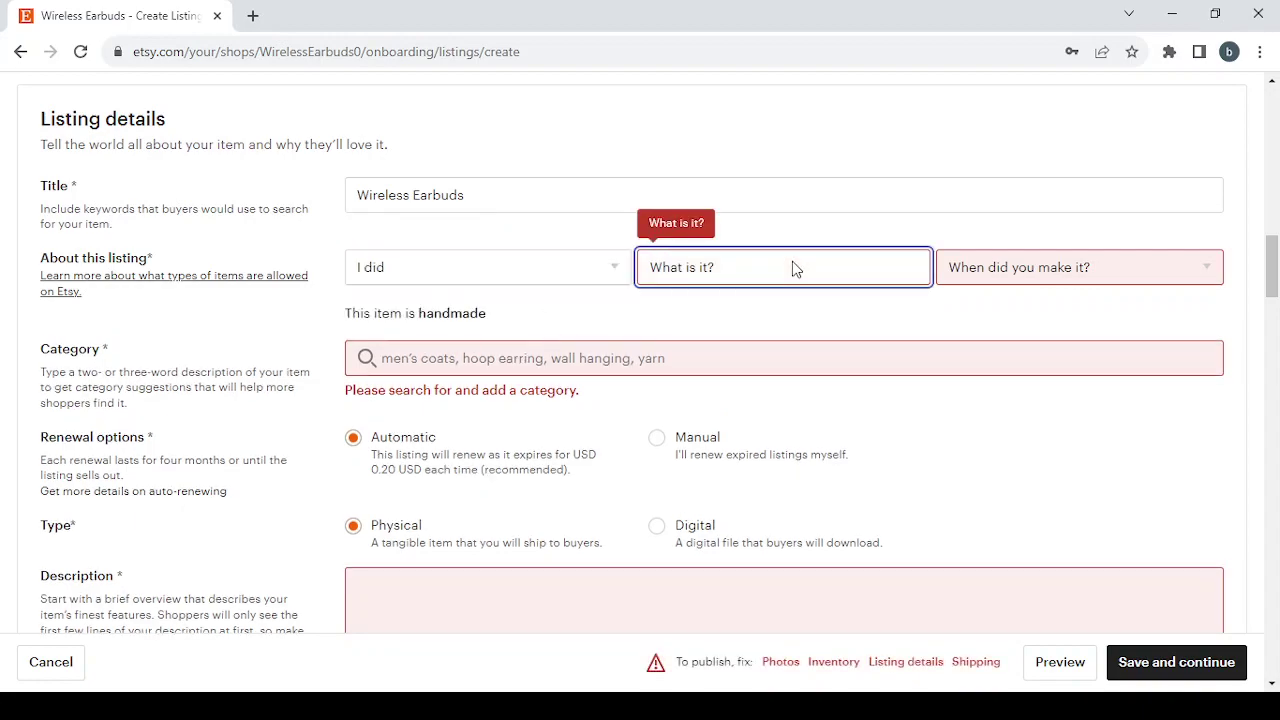
{"action": "left_click", "coordinate": [793, 327]}
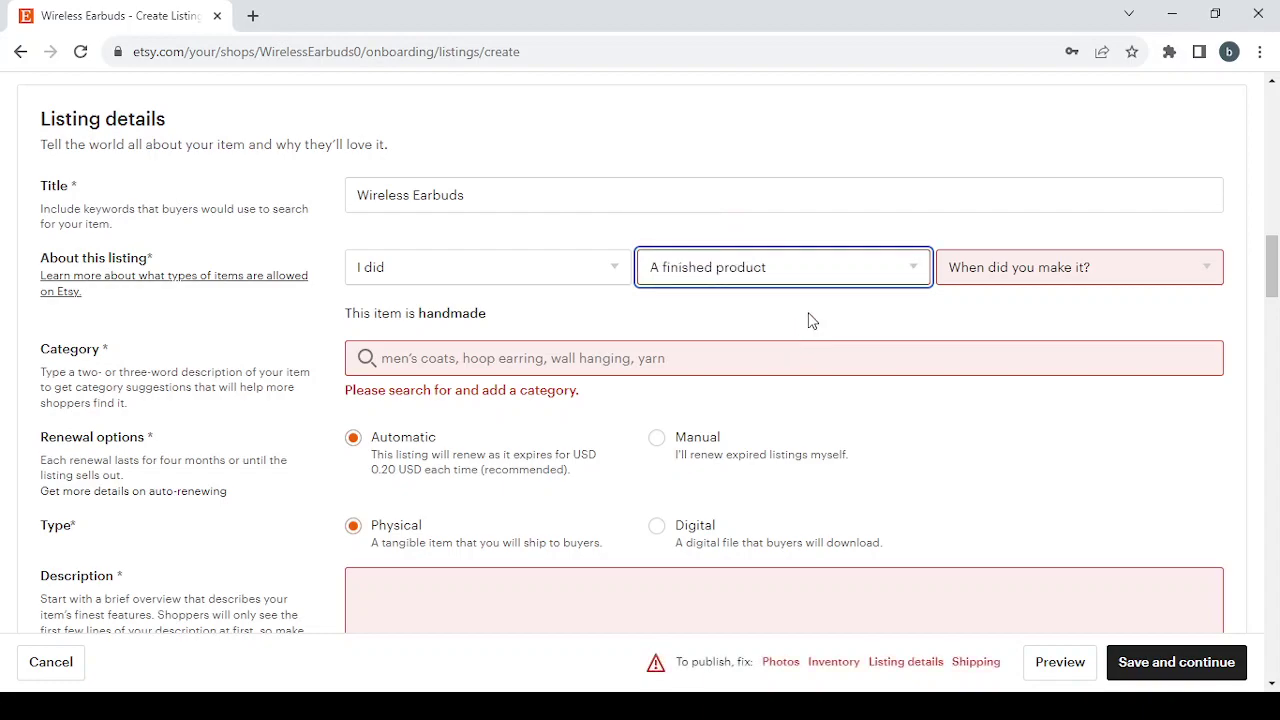
{"action": "left_click", "coordinate": [1101, 283]}
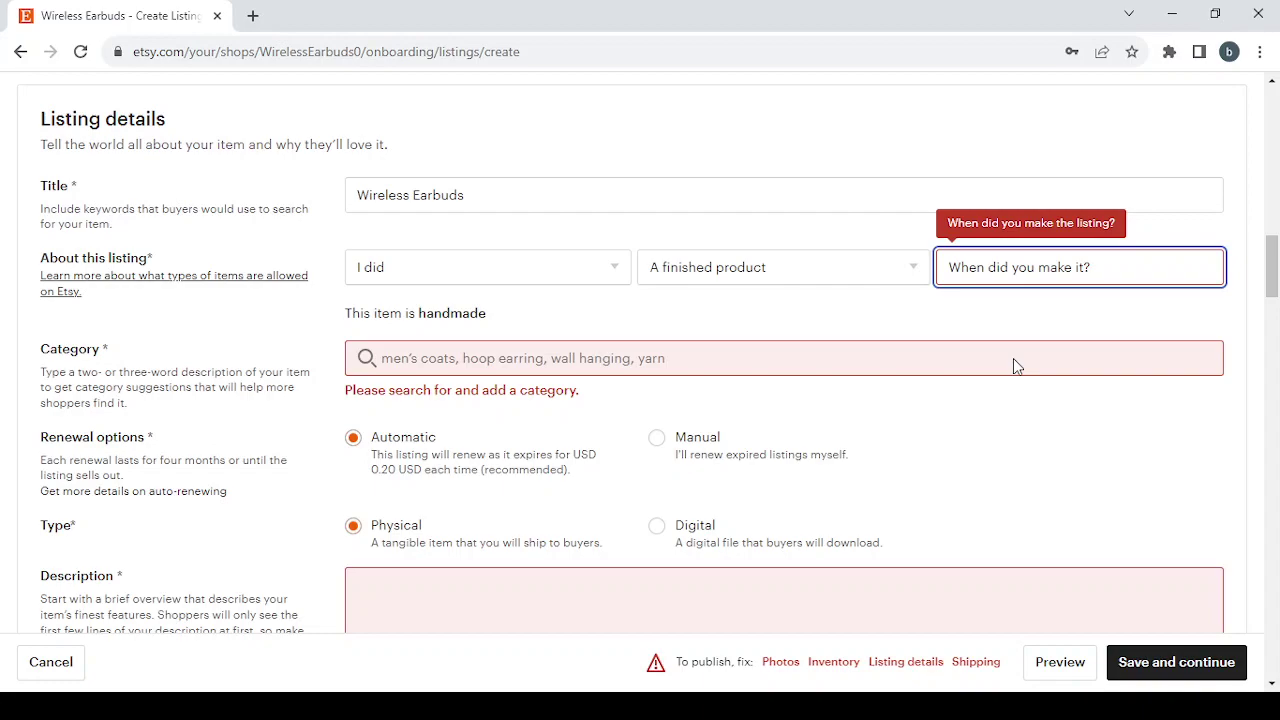
{"action": "key", "text": "Down"}
{"action": "key", "text": "Down"}
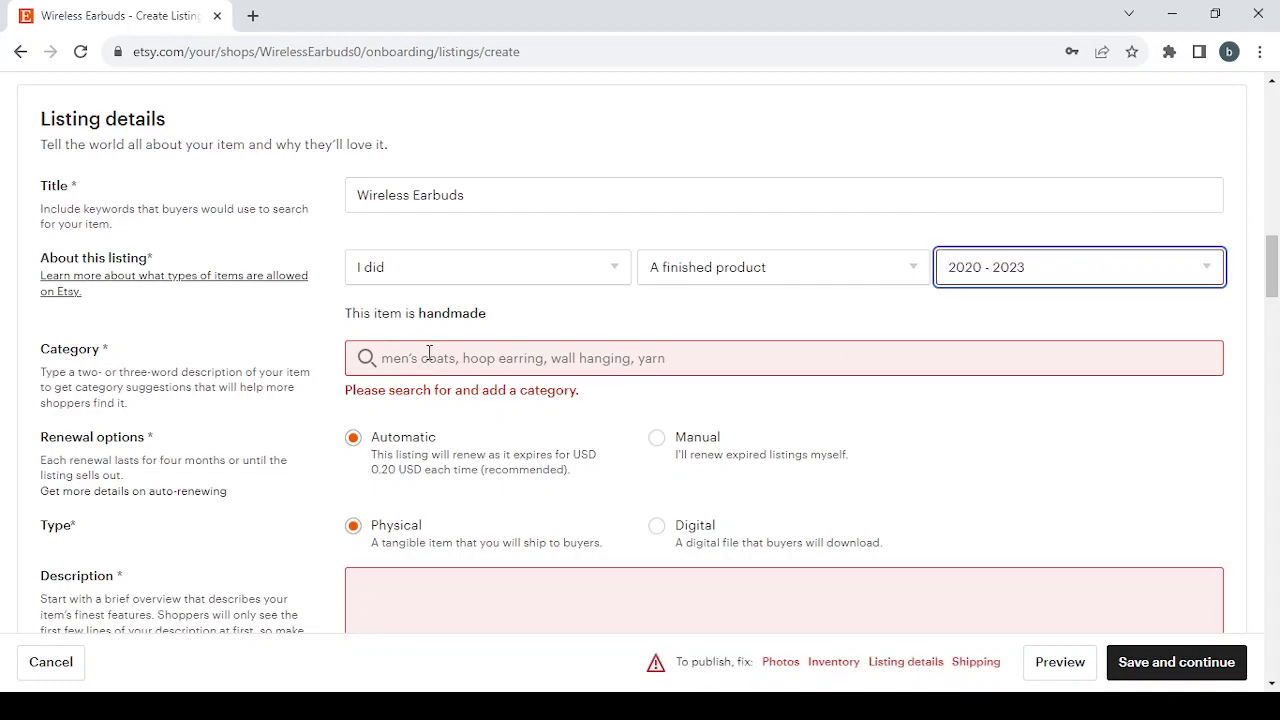
Step: Search categories for Wireless Earbuds and choose Gadgets under Electronics & Accessories
{"action": "left_click", "coordinate": [429, 352]}
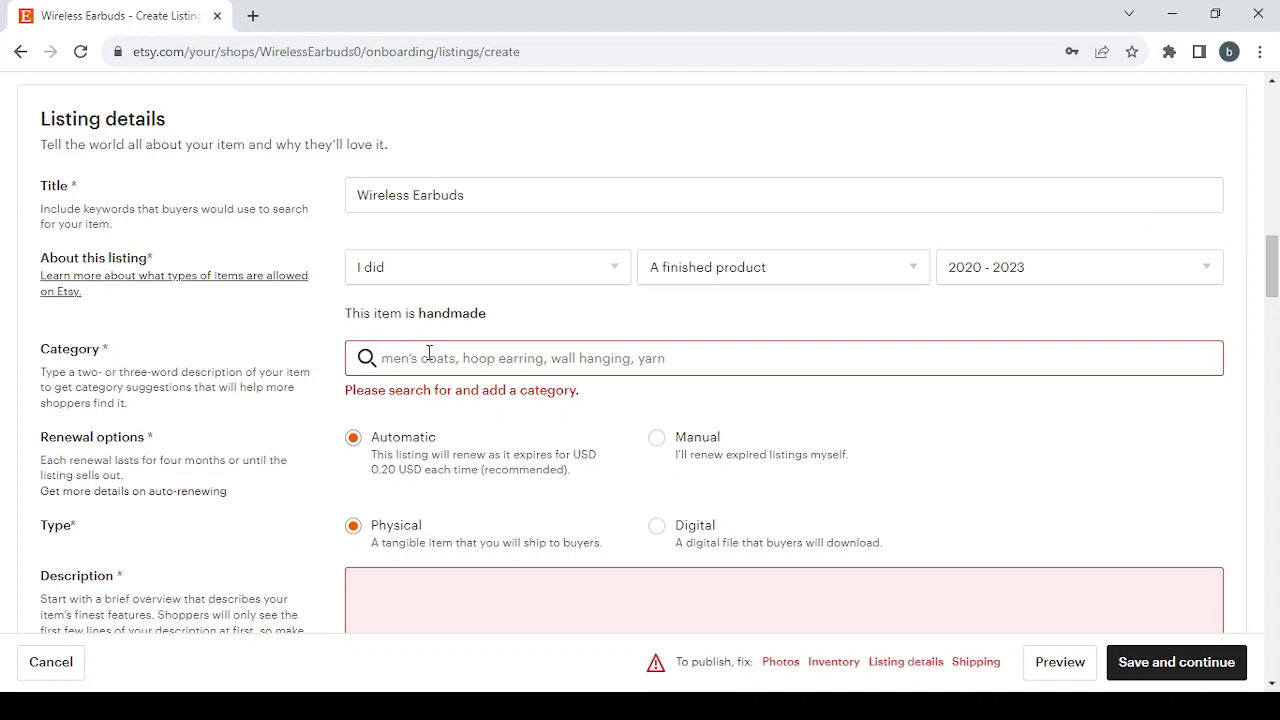
{"action": "type", "text": "Wireless Earbuds"}
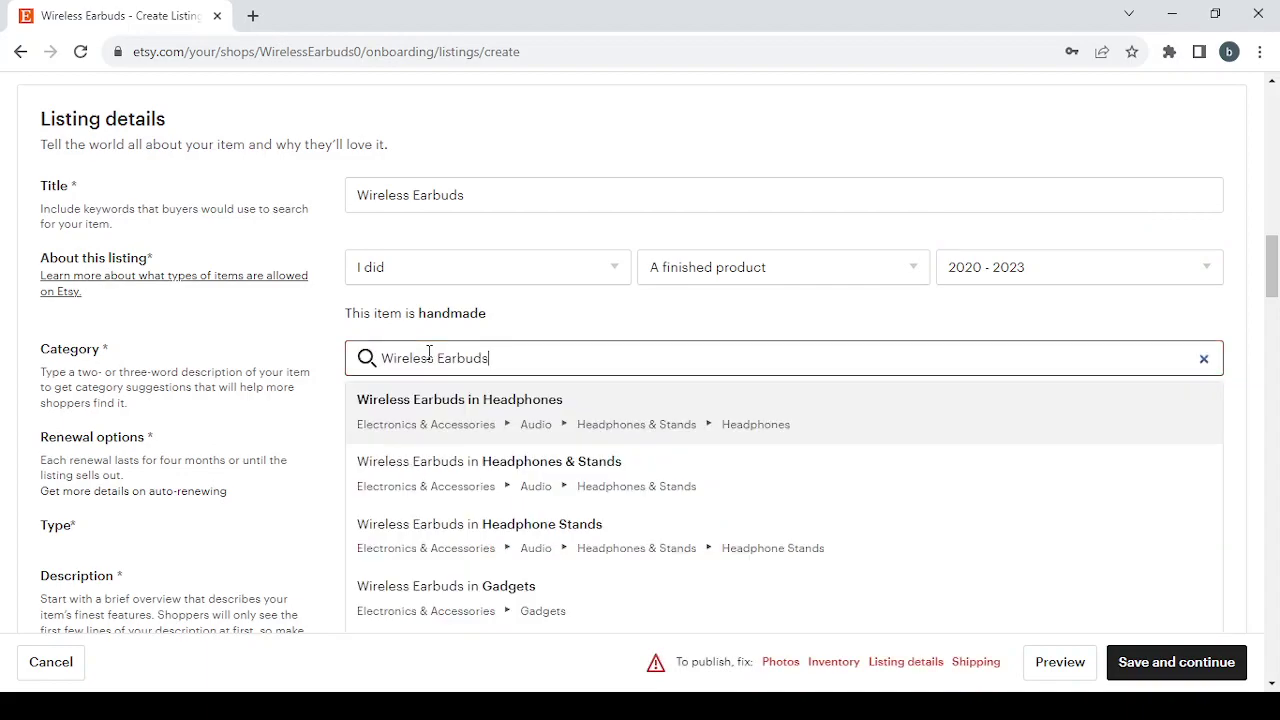
{"action": "scroll", "coordinate": [622, 463], "scroll_direction": "down", "scroll_amount": 2}
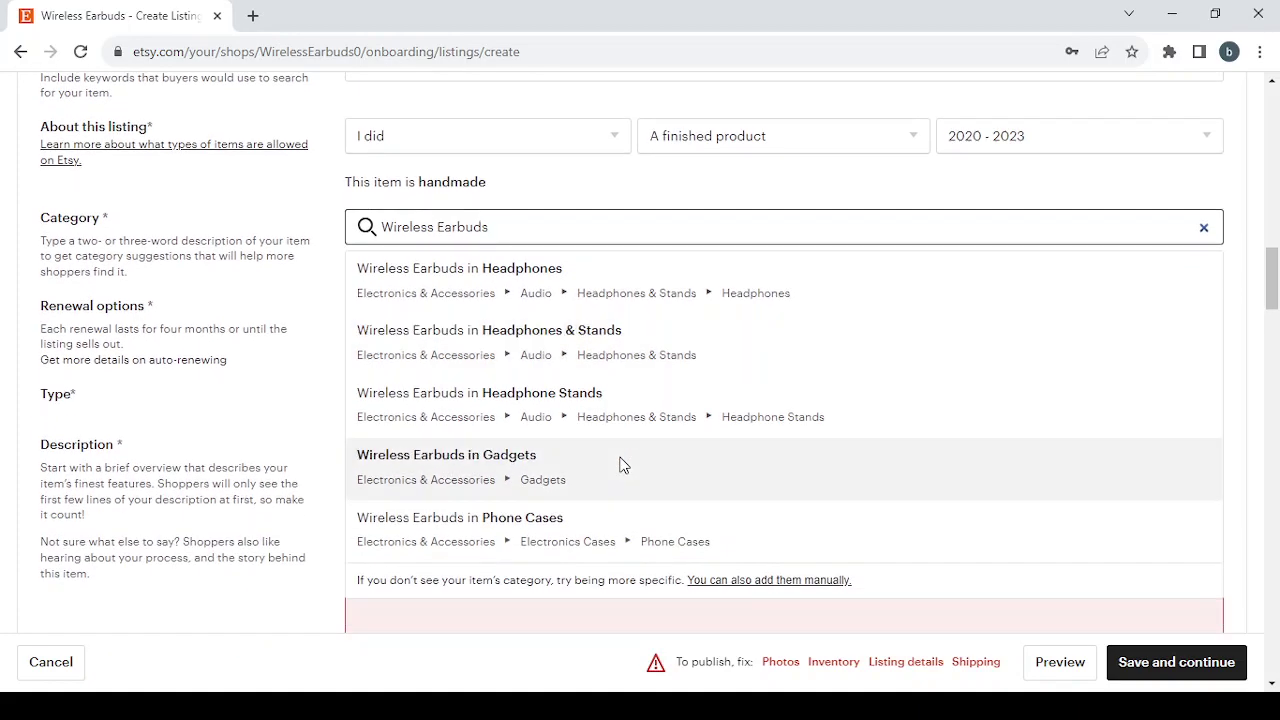
{"action": "scroll", "coordinate": [620, 464], "scroll_direction": "up", "scroll_amount": 1}
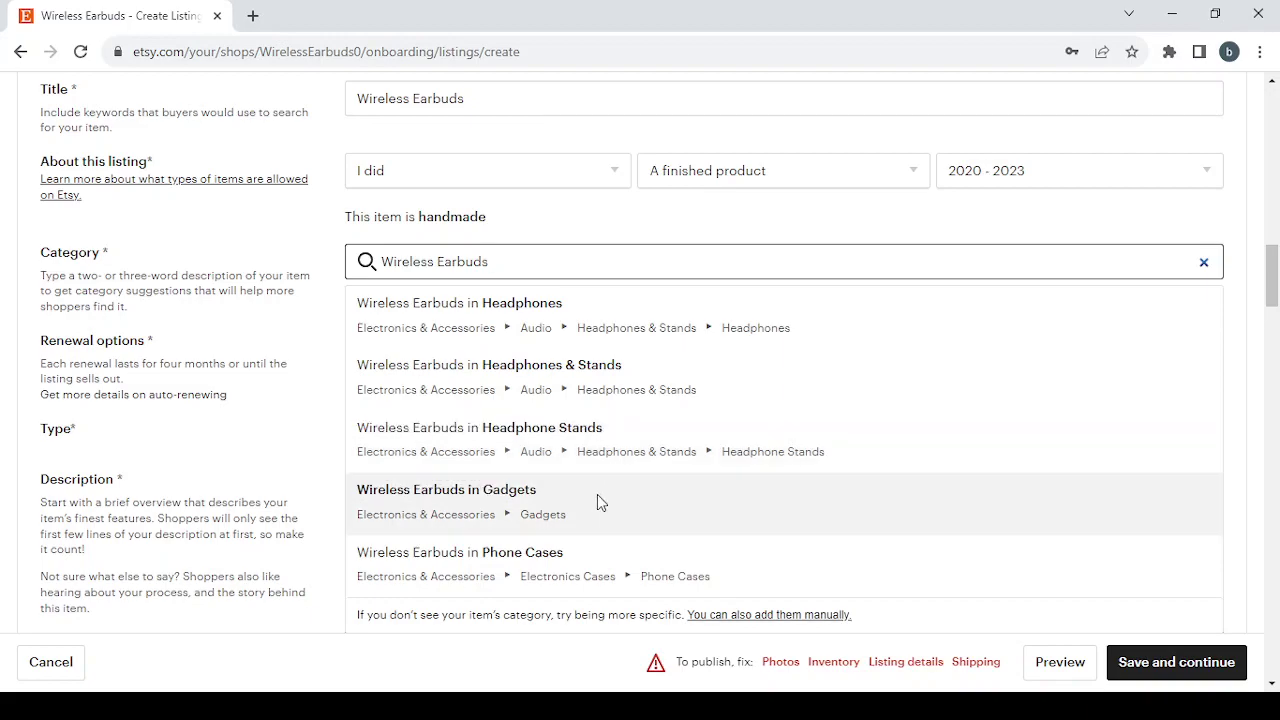
{"action": "left_click", "coordinate": [597, 494]}
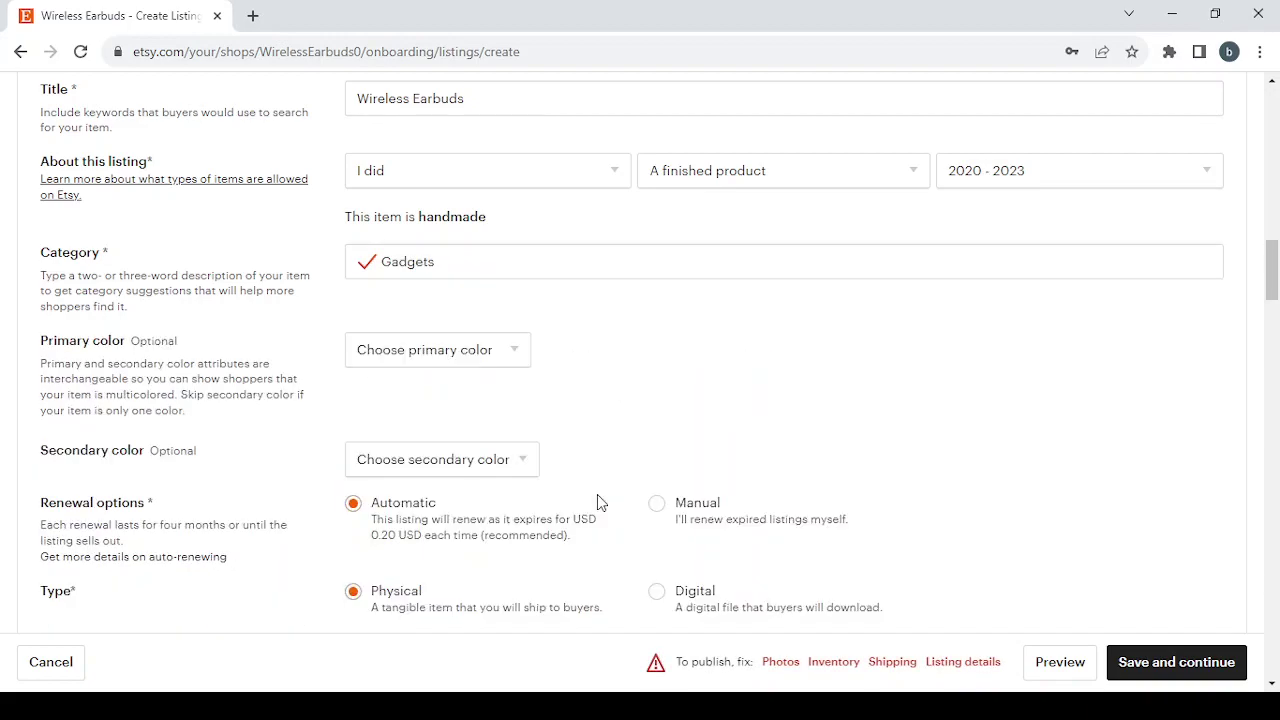
Step: Leave primary and secondary colors unset and set the listing's renewal option to Manual
{"action": "scroll", "coordinate": [746, 405], "scroll_direction": "down", "scroll_amount": 2}
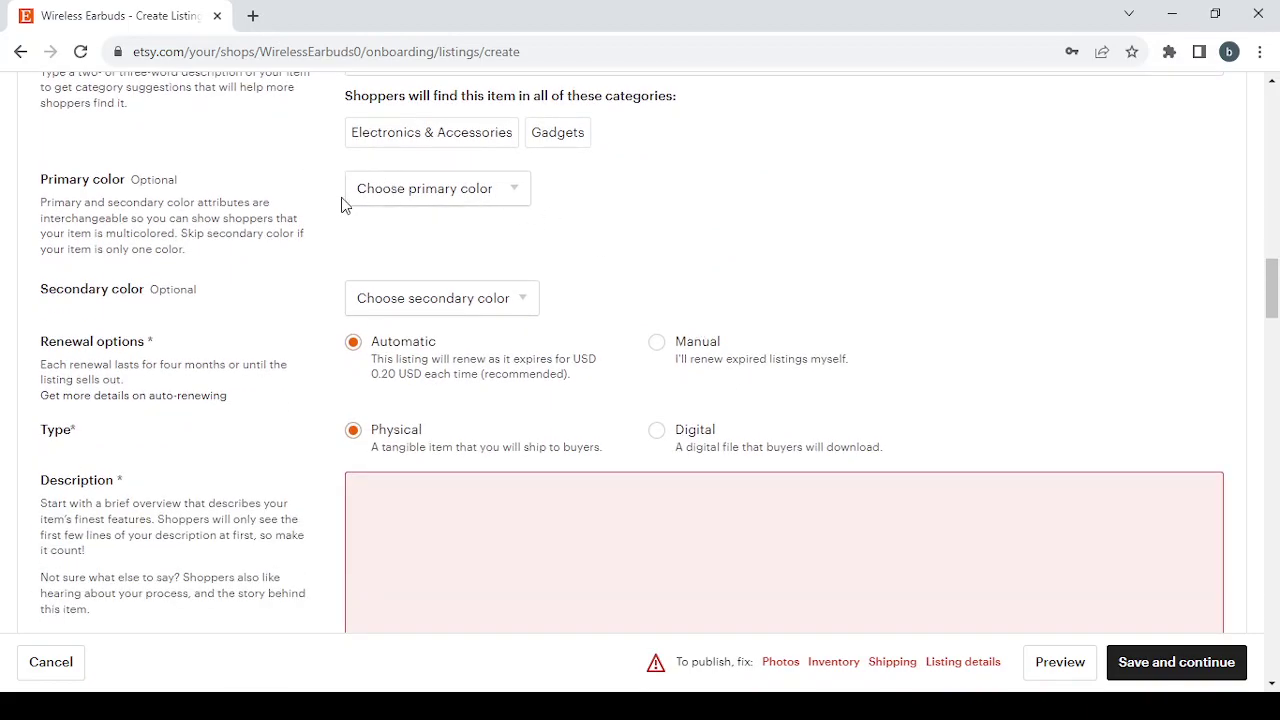
{"action": "left_click", "coordinate": [493, 196]}
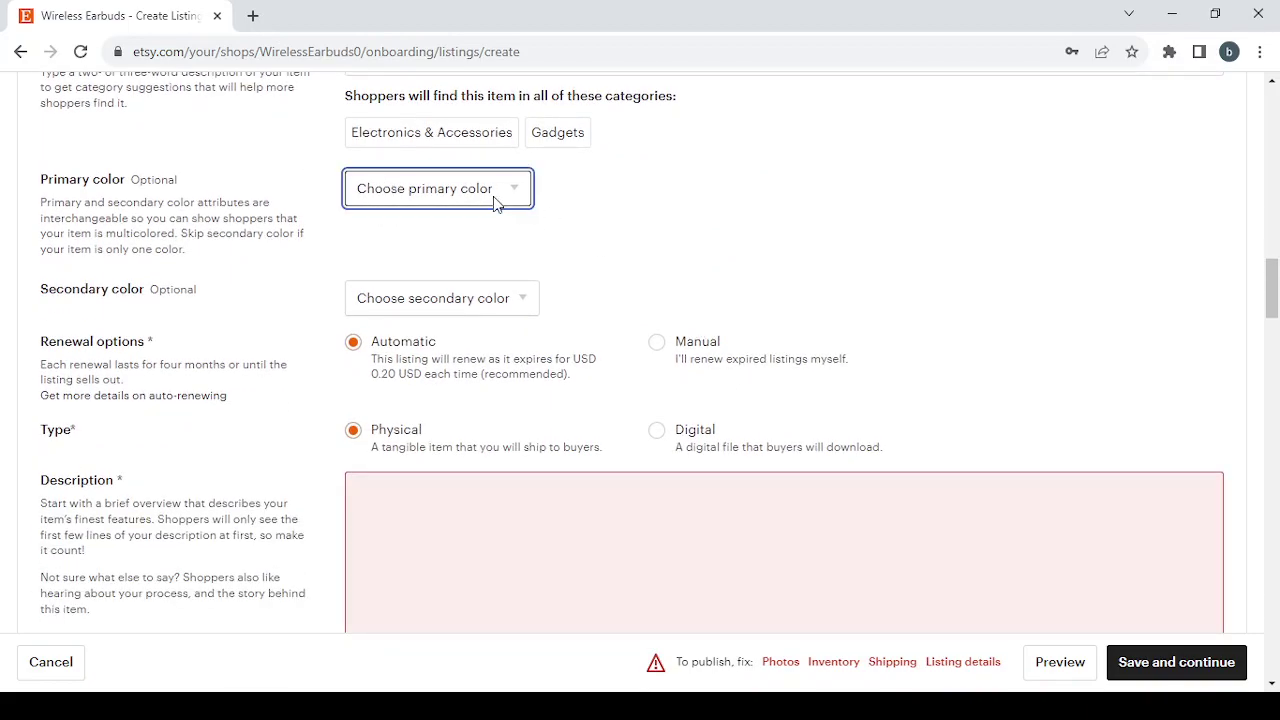
{"action": "left_click", "coordinate": [440, 301]}
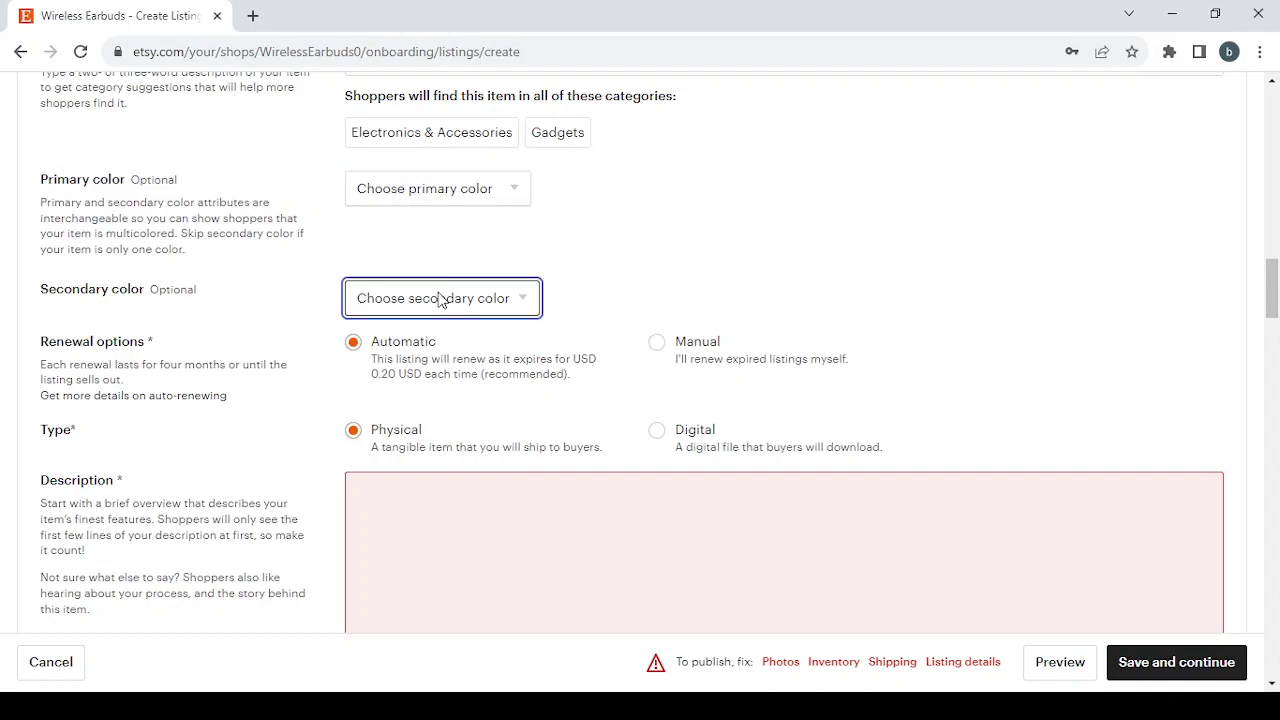
{"action": "left_click", "coordinate": [588, 284]}
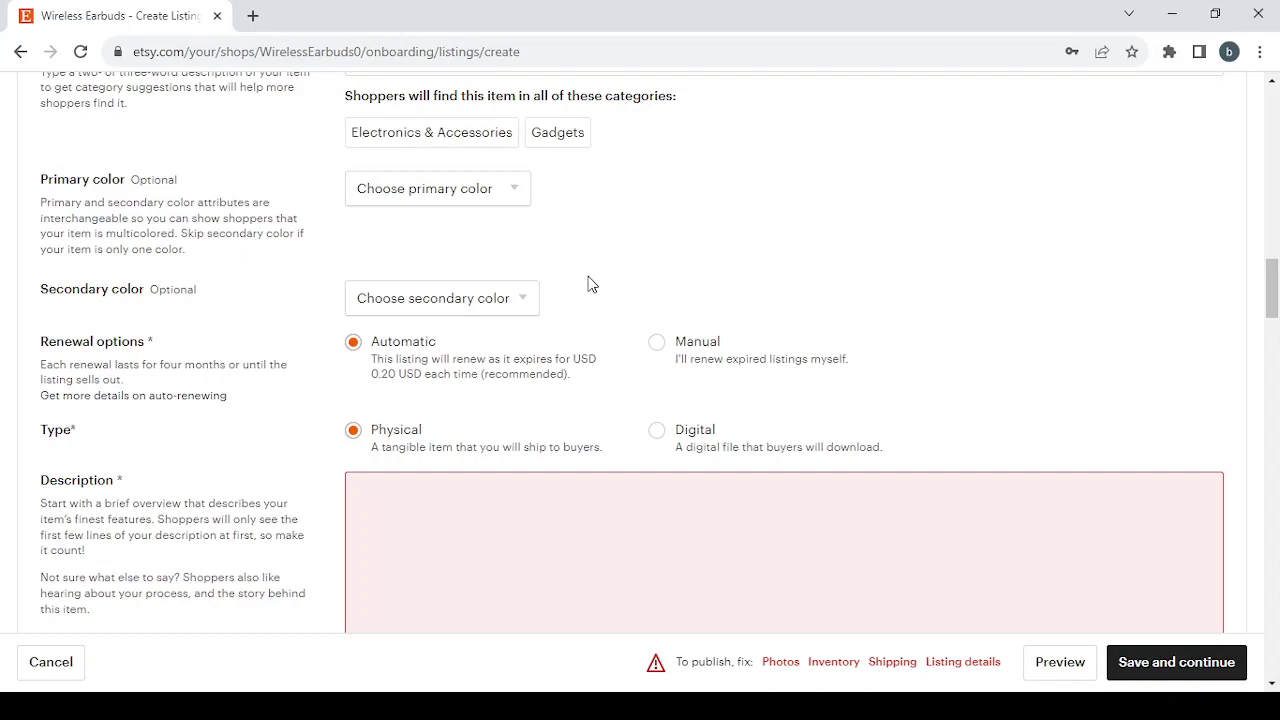
{"action": "left_click", "coordinate": [657, 345]}
{"action": "left_click", "coordinate": [443, 430]}
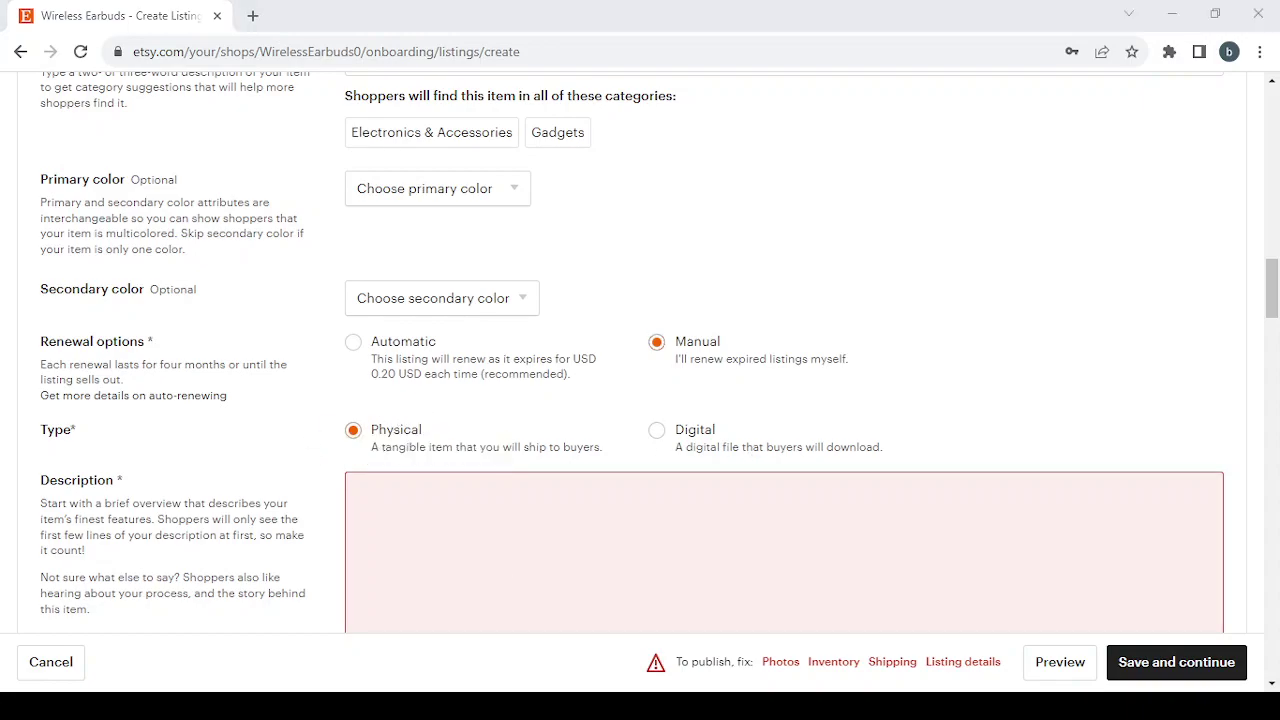
{"action": "left_click", "coordinate": [656, 342]}
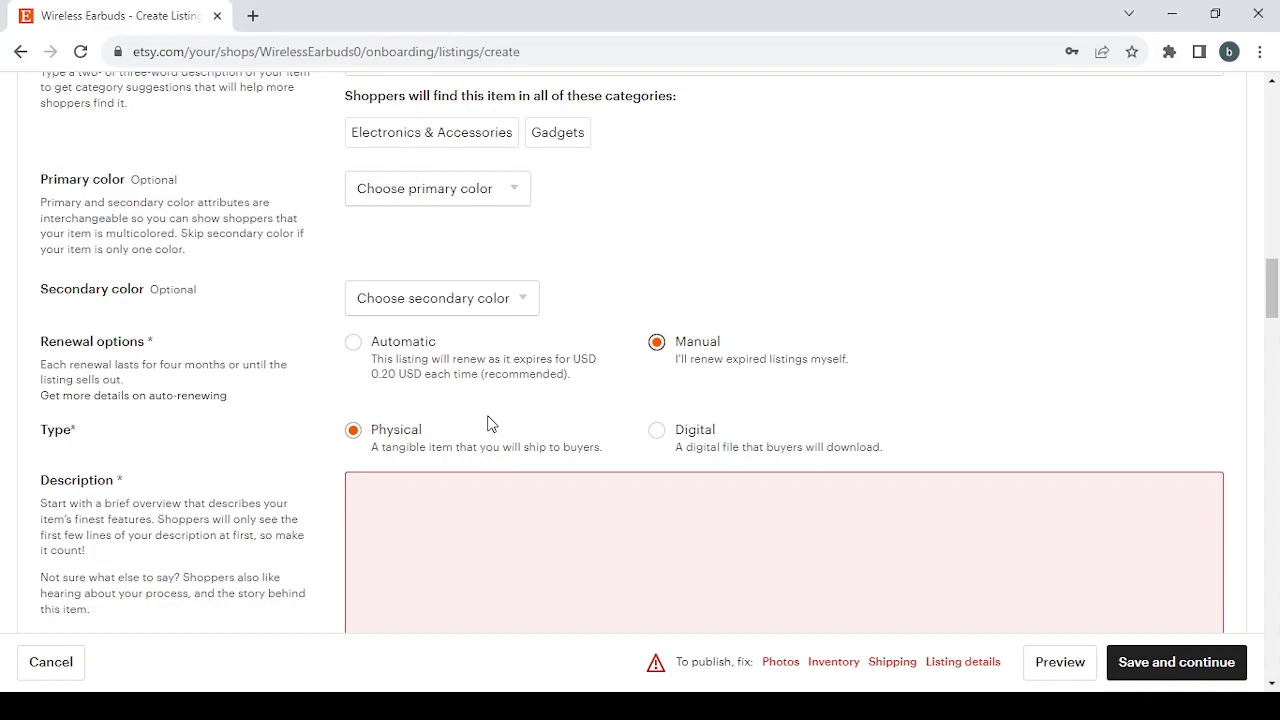
{"action": "left_click", "coordinate": [353, 412]}
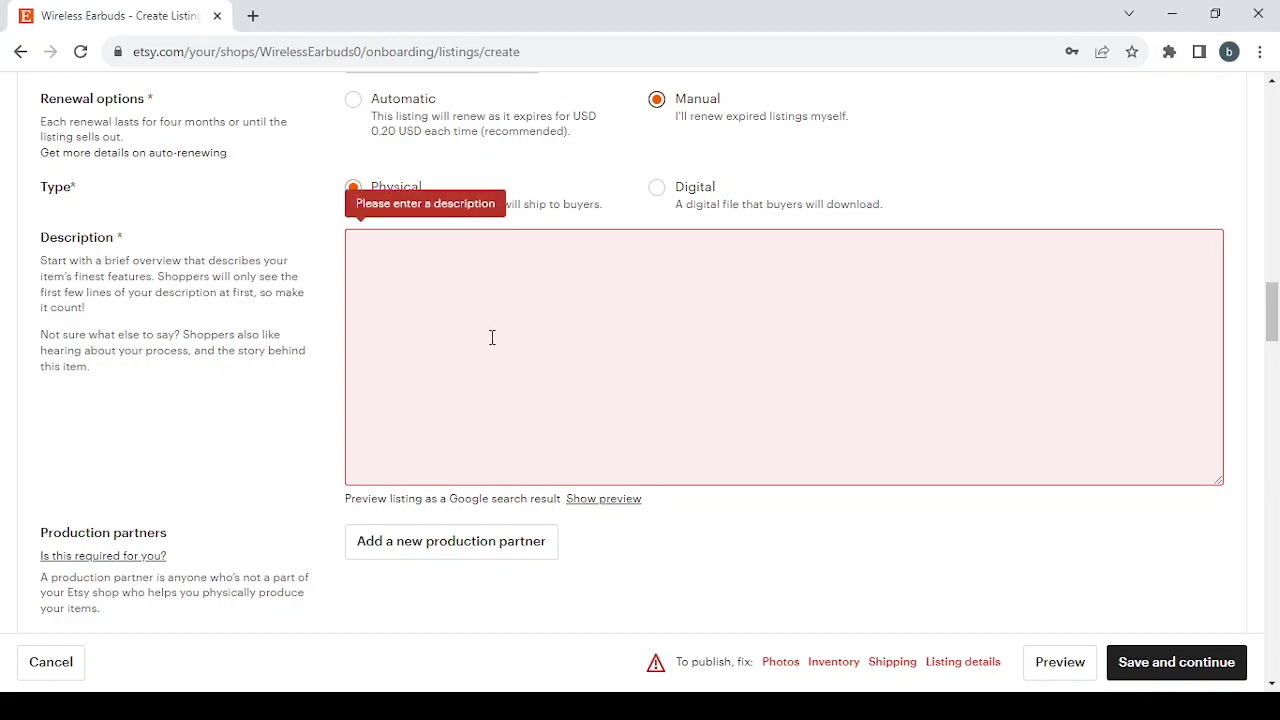
{"action": "scroll", "coordinate": [491, 340], "scroll_direction": "down", "scroll_amount": 2}
{"action": "scroll", "coordinate": [490, 344], "scroll_direction": "up", "scroll_amount": 1}
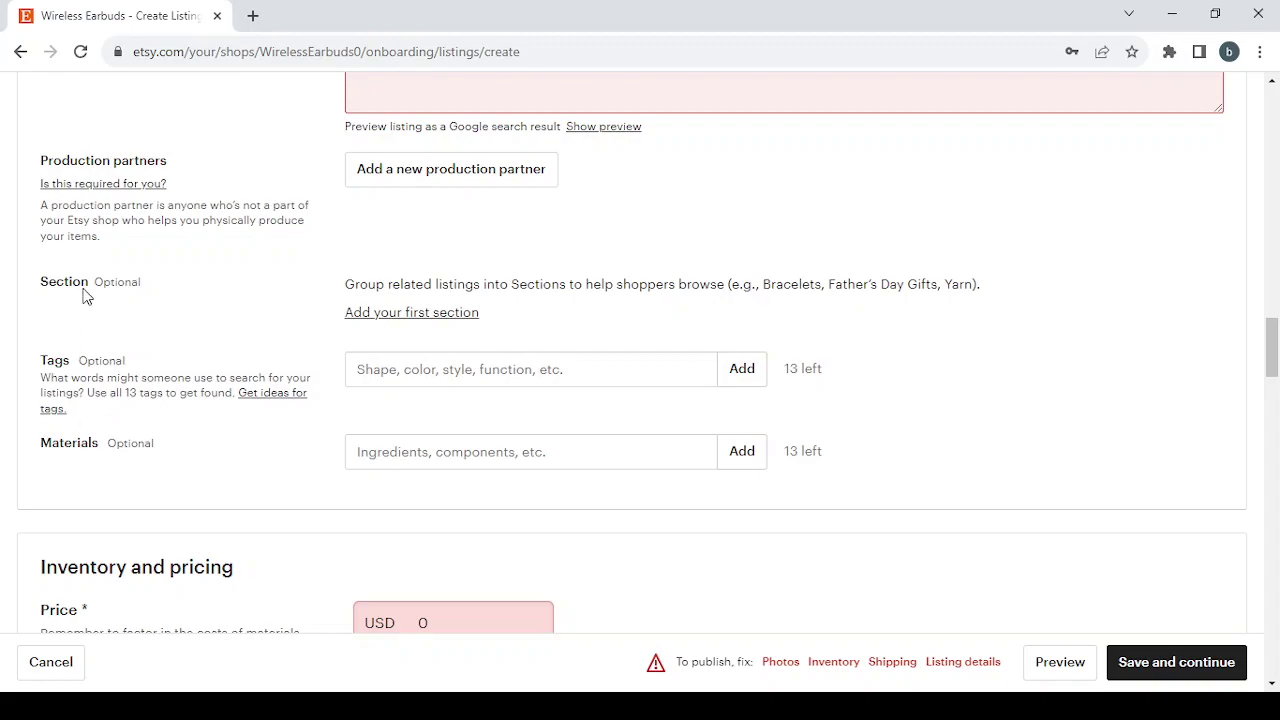
{"action": "scroll", "coordinate": [240, 311], "scroll_direction": "down", "scroll_amount": 4}
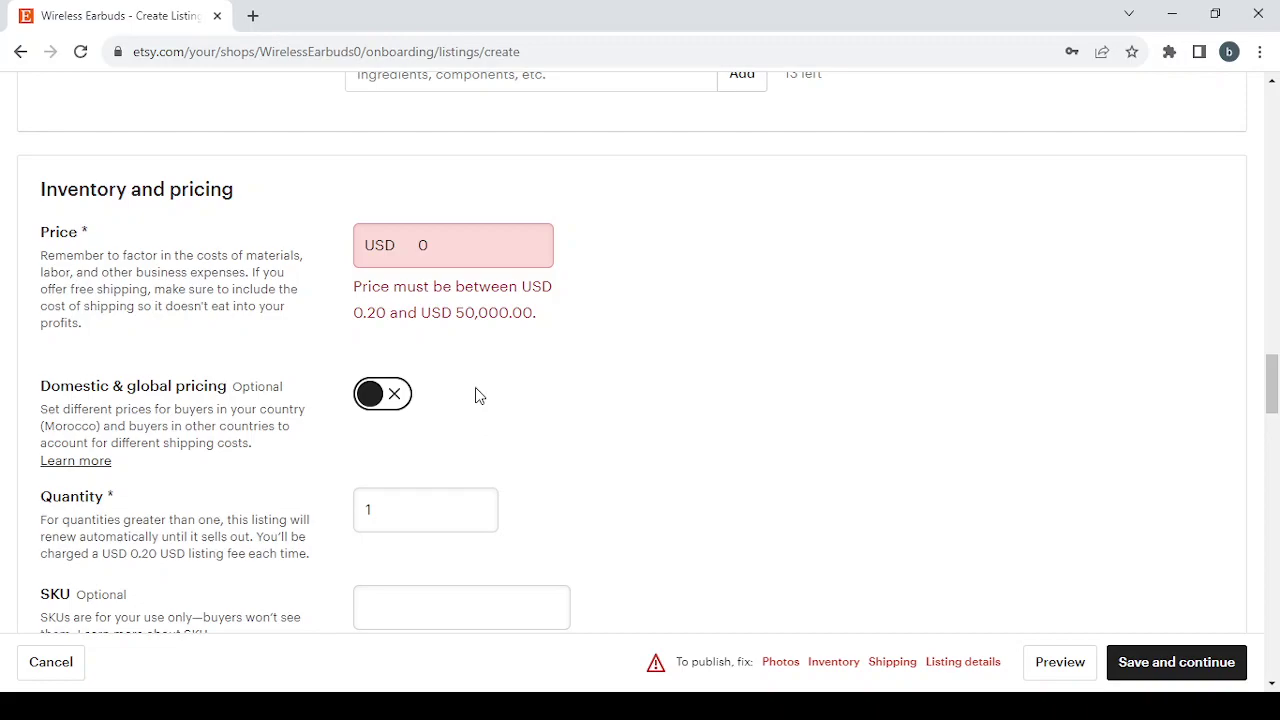
{"action": "scroll", "coordinate": [478, 395], "scroll_direction": "down", "scroll_amount": 2}
{"action": "scroll", "coordinate": [478, 395], "scroll_direction": "down", "scroll_amount": 5}
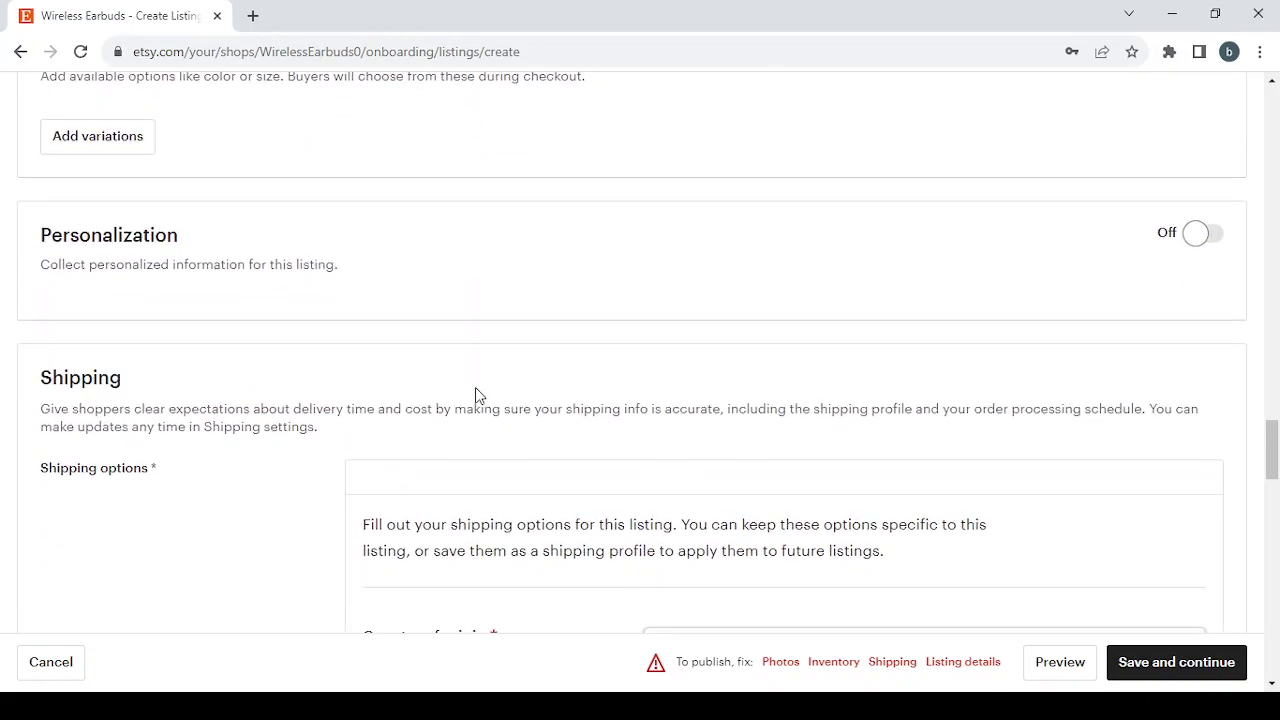
{"action": "scroll", "coordinate": [476, 388], "scroll_direction": "down", "scroll_amount": 3}
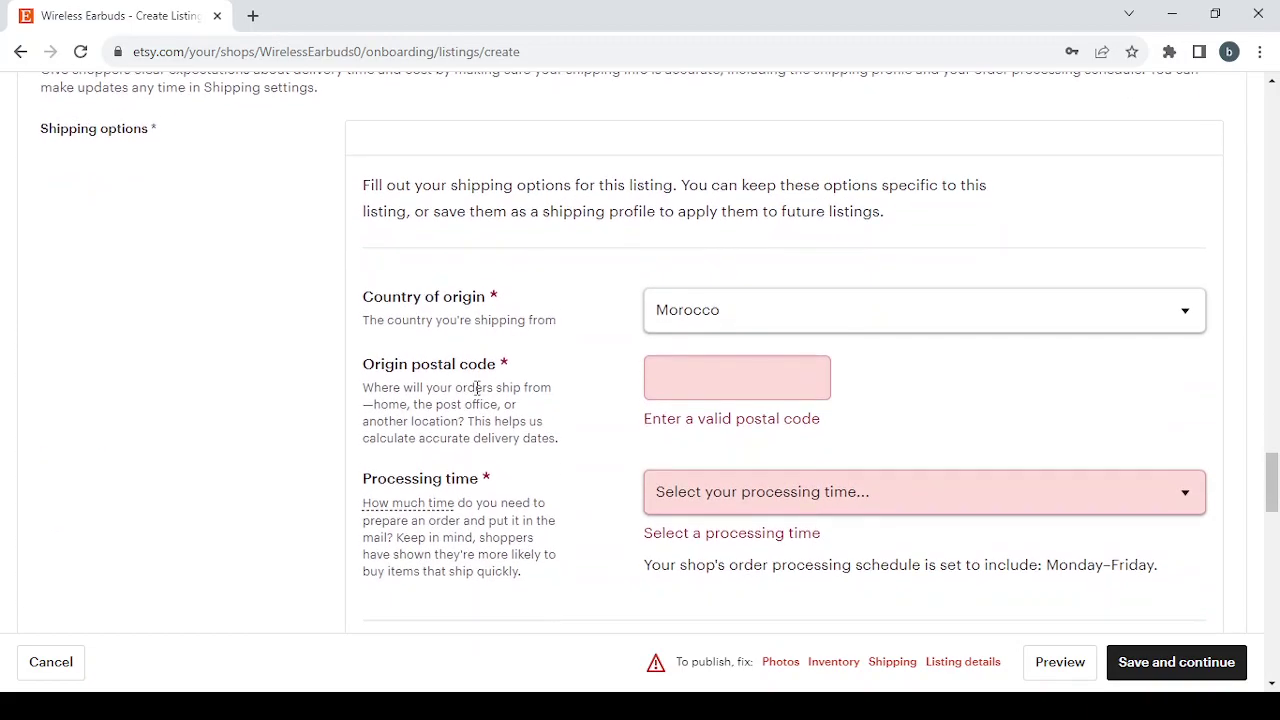
{"action": "left_click", "coordinate": [820, 374]}
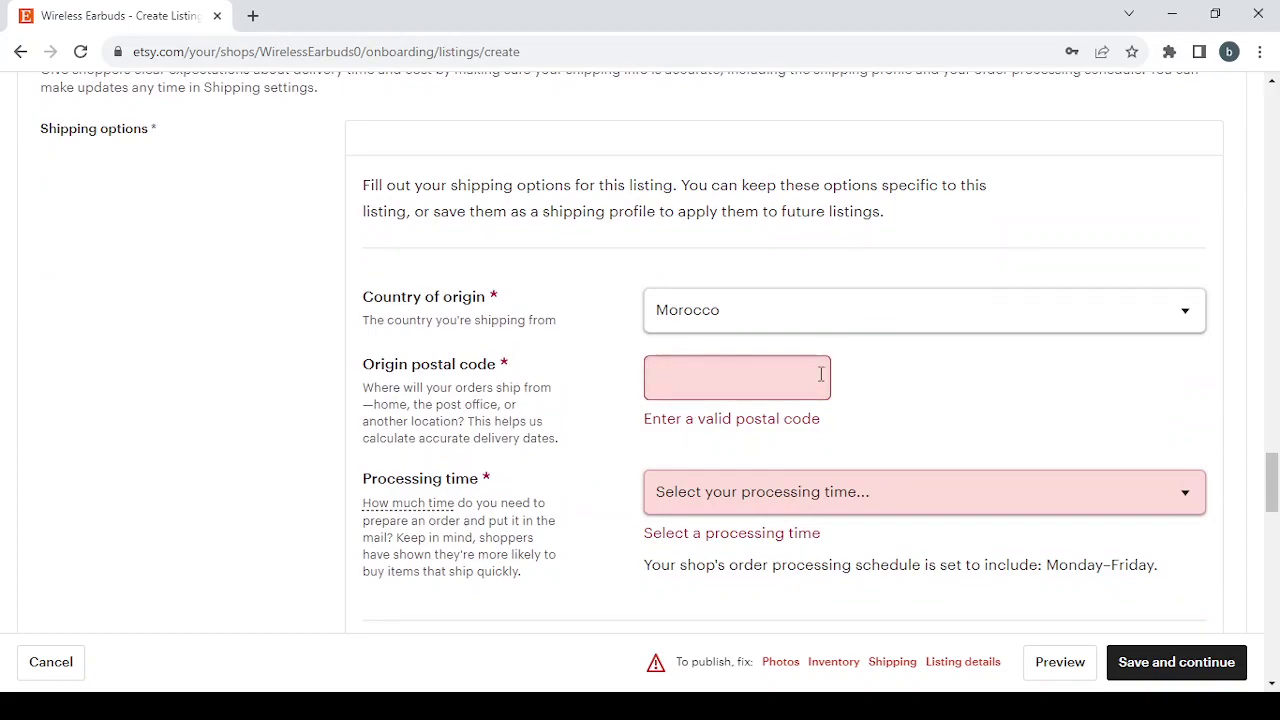
{"action": "scroll", "coordinate": [820, 374], "scroll_direction": "down", "scroll_amount": 1}
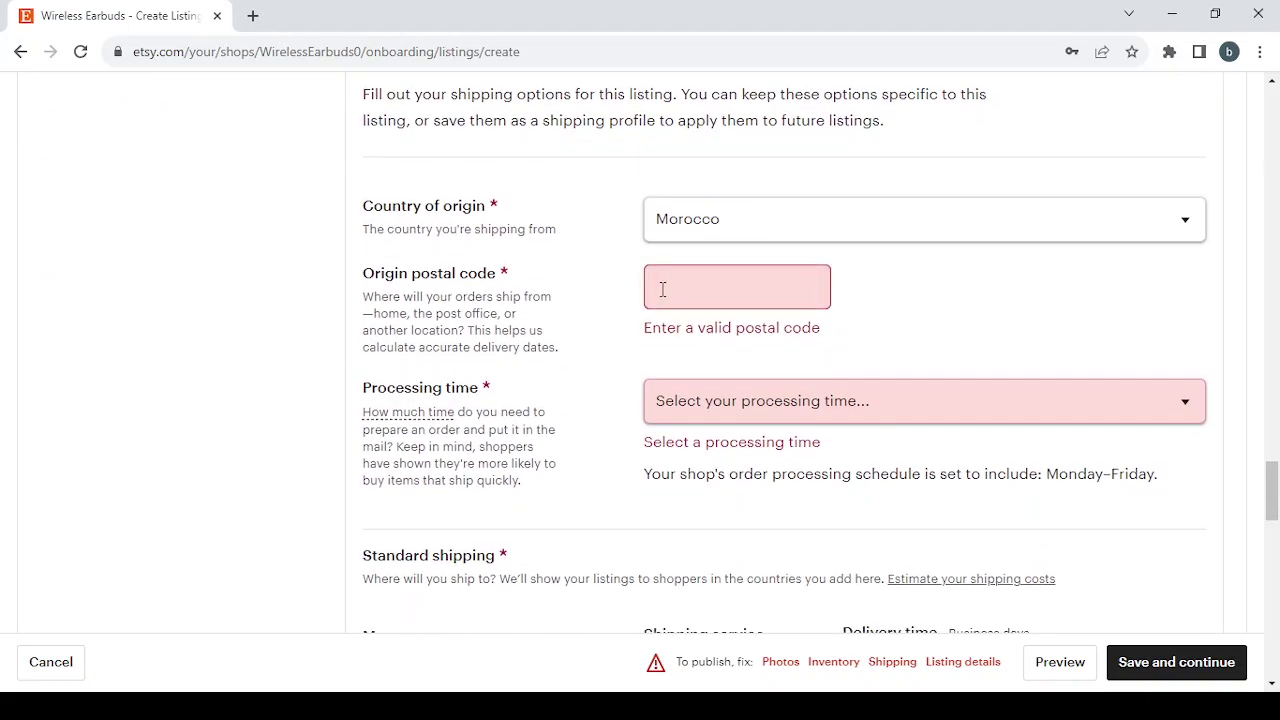
{"action": "left_click", "coordinate": [682, 436]}
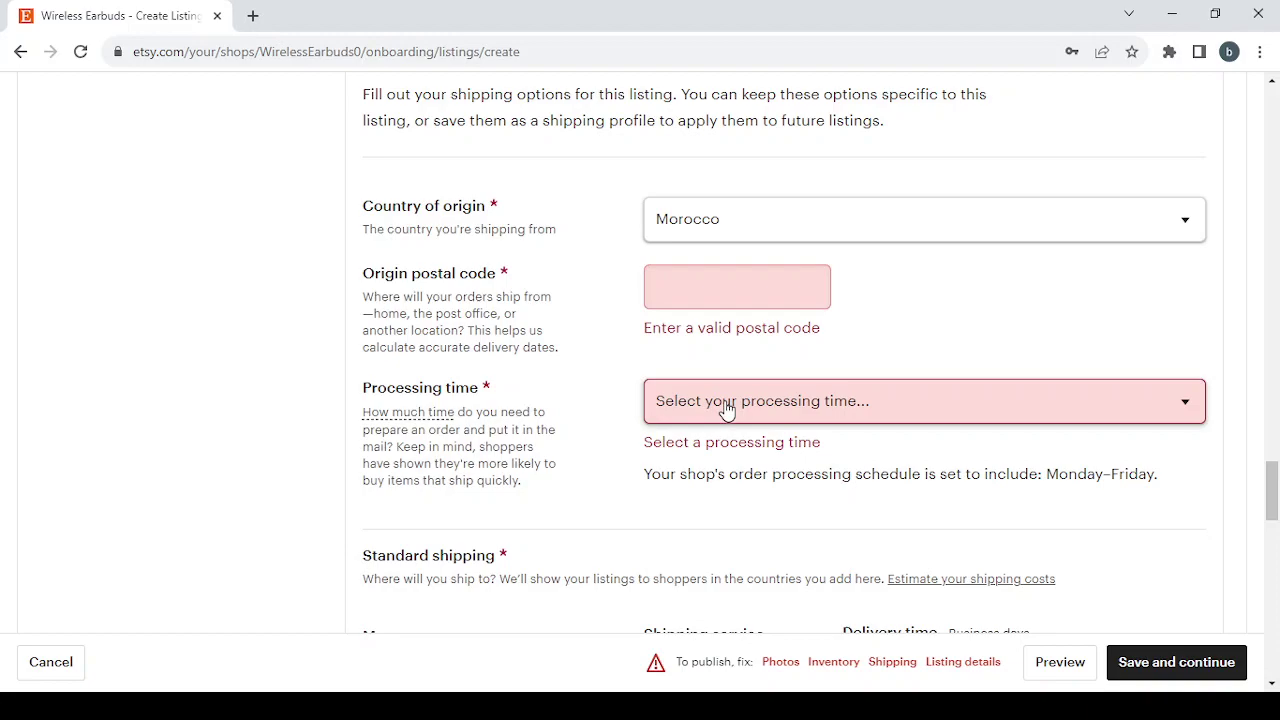
{"action": "scroll", "coordinate": [727, 410], "scroll_direction": "down", "scroll_amount": 2}
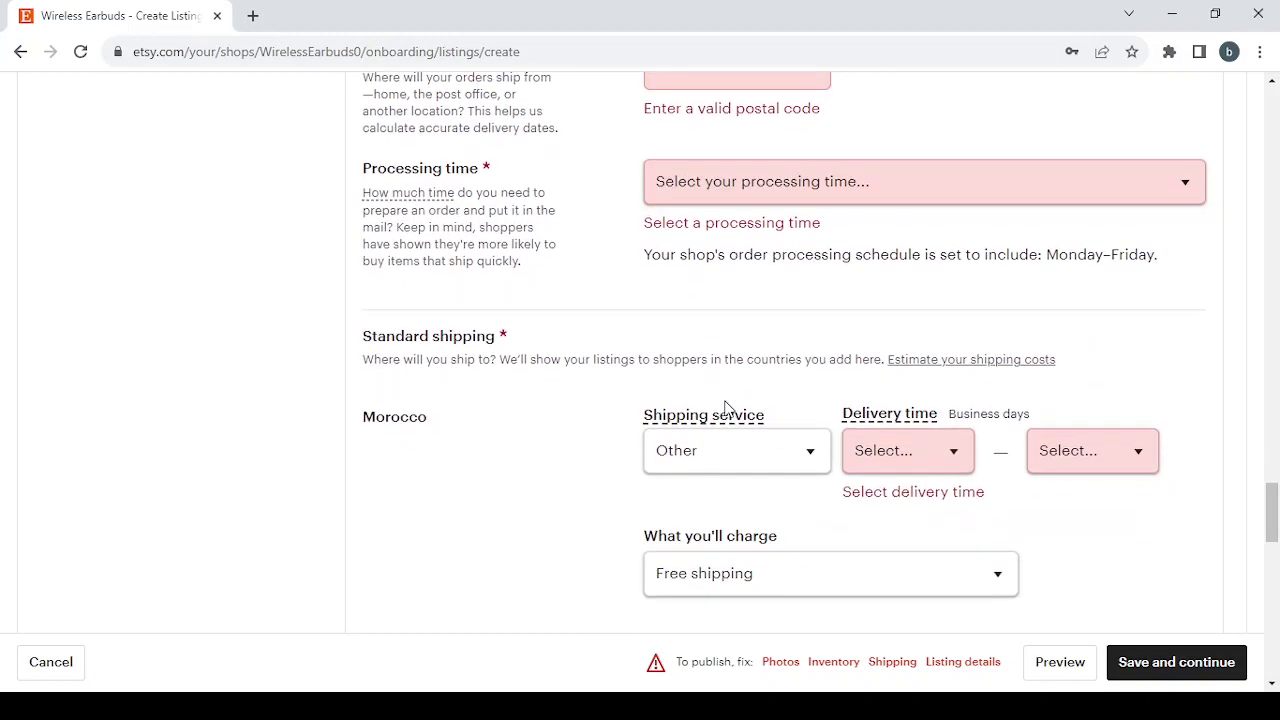
{"action": "scroll", "coordinate": [508, 408], "scroll_direction": "down", "scroll_amount": 4}
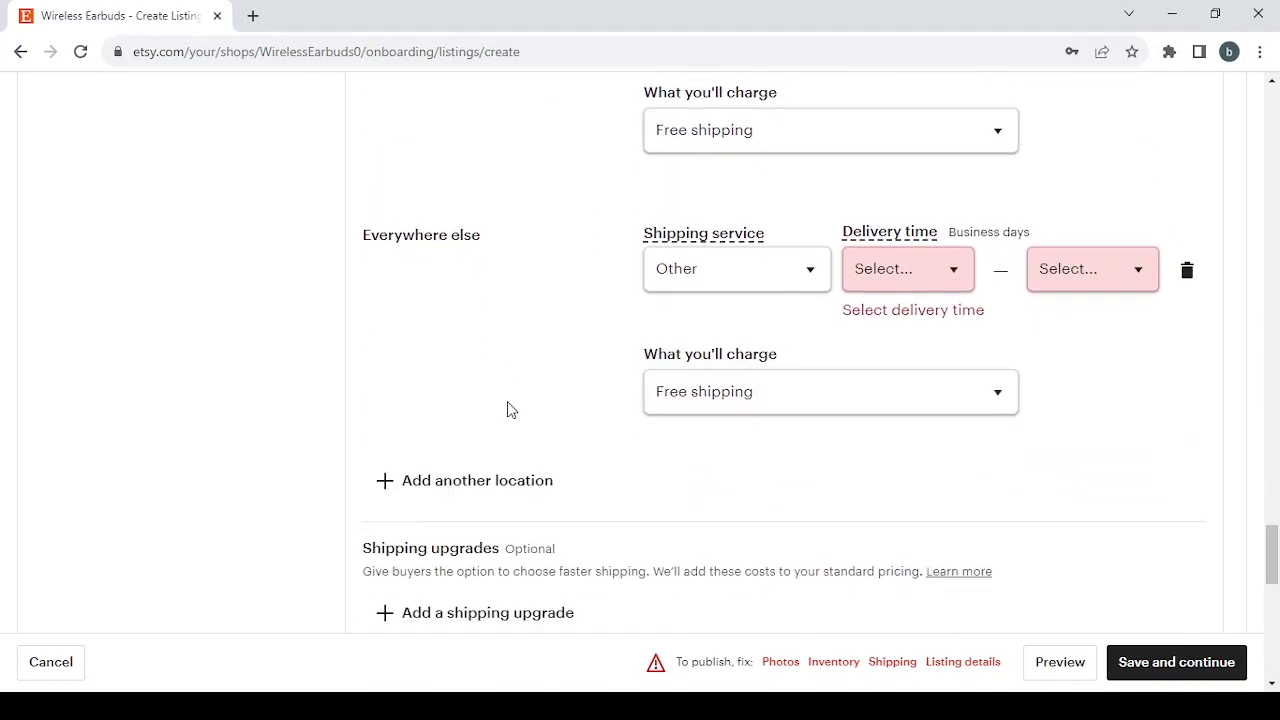
{"action": "scroll", "coordinate": [504, 307], "scroll_direction": "down", "scroll_amount": 8}
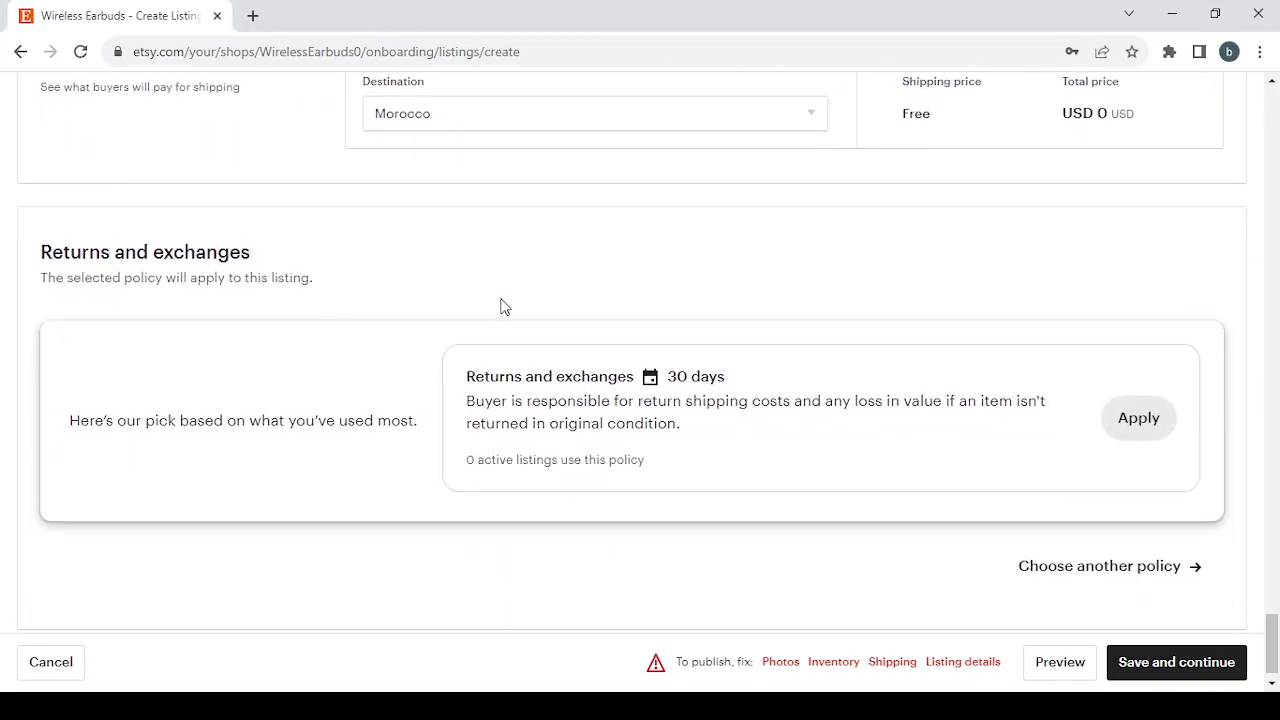
Step: Pass over the suggested returns policy and start creating a new policy
{"action": "left_click", "coordinate": [1122, 430]}
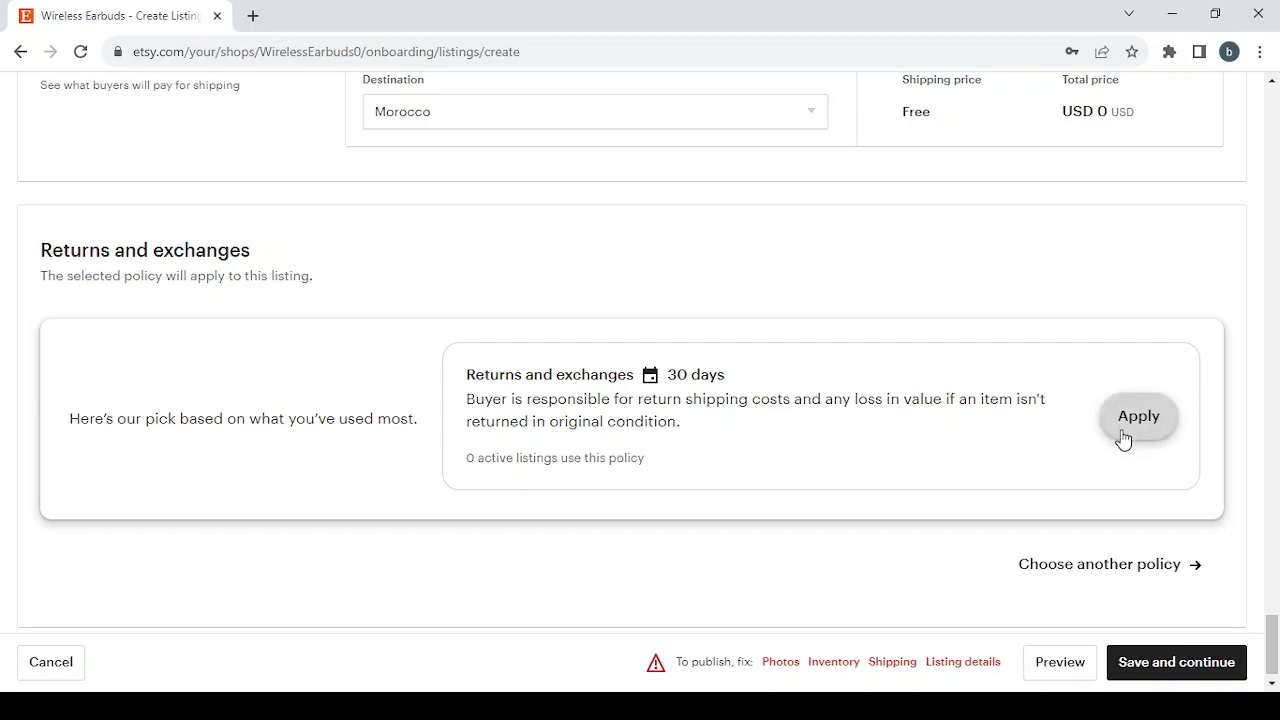
{"action": "left_click", "coordinate": [1130, 570]}
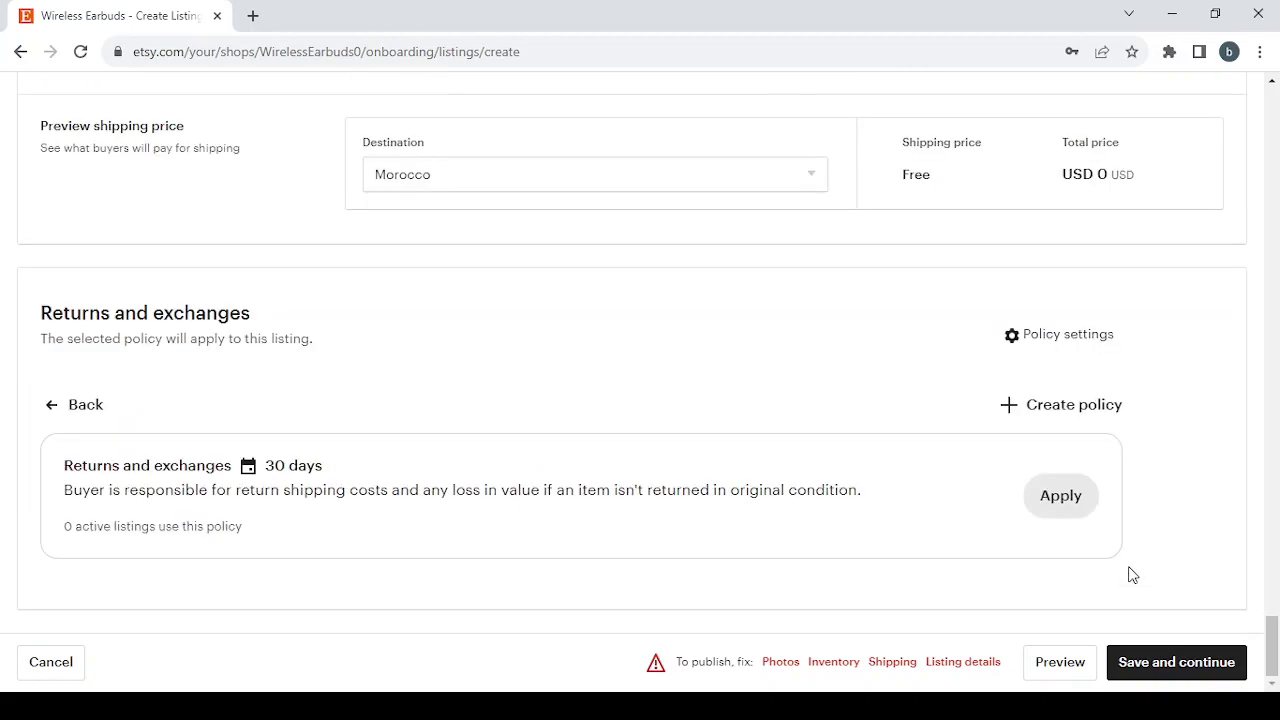
{"action": "left_click", "coordinate": [1061, 403]}
Step: Accept both returns and exchanges in the new policy with a 30-day timeframe
{"action": "scroll", "coordinate": [285, 460], "scroll_direction": "down", "scroll_amount": 1}
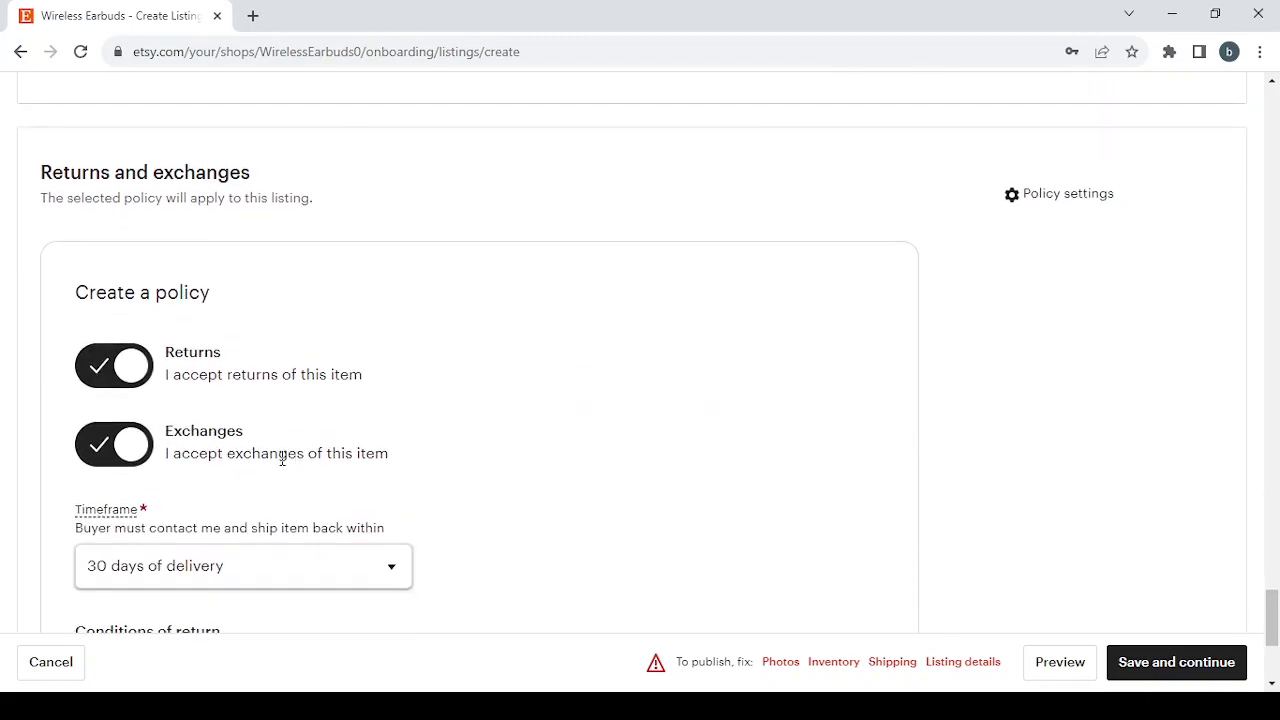
{"action": "left_click", "coordinate": [99, 378]}
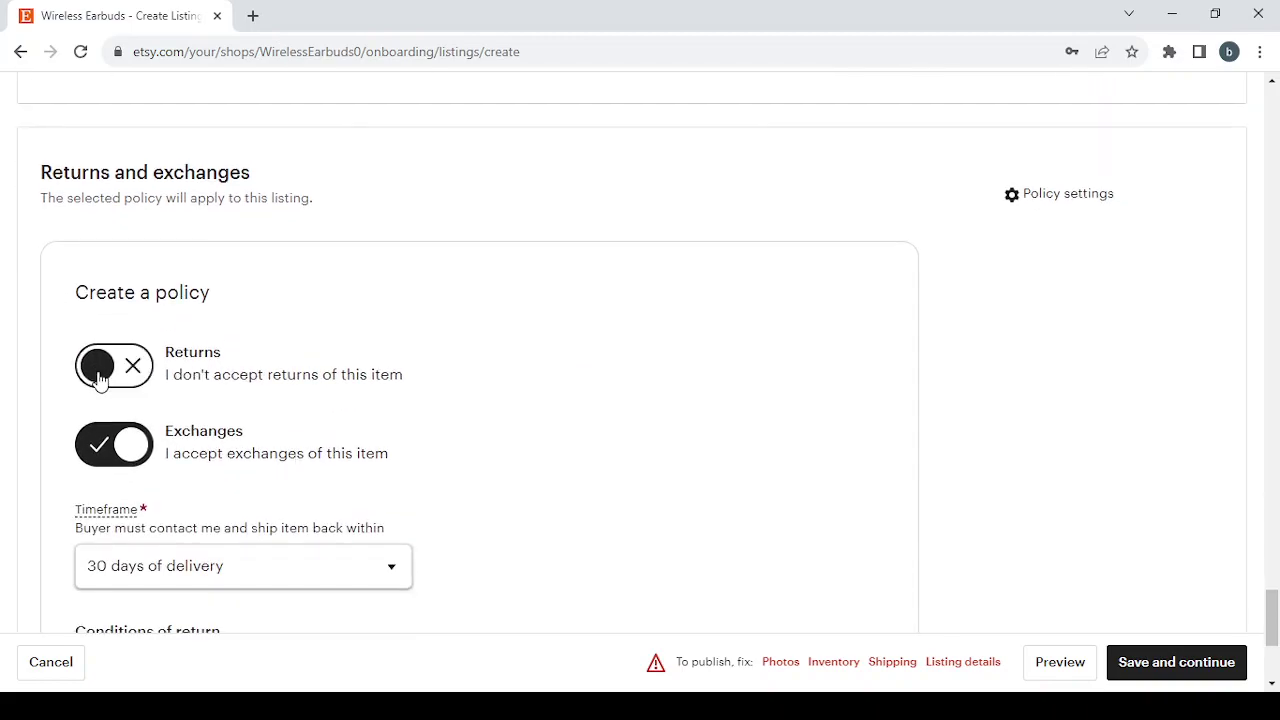
{"action": "left_click", "coordinate": [103, 447]}
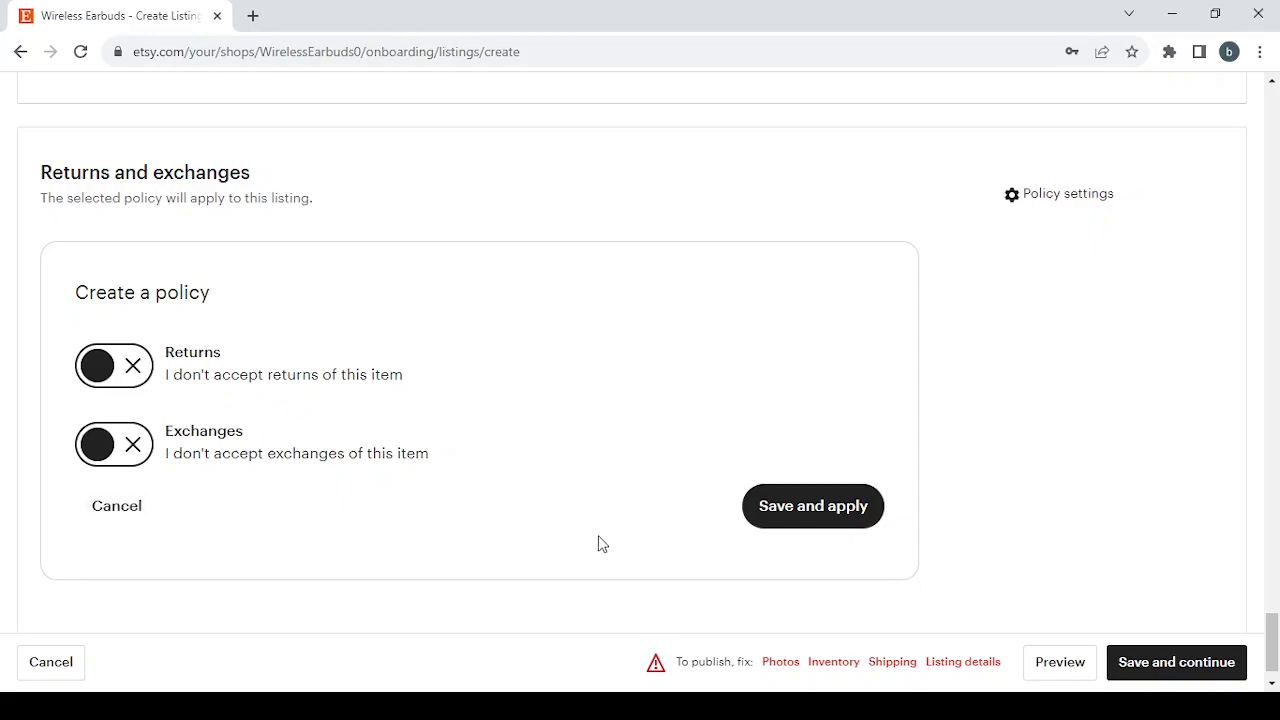
{"action": "left_click", "coordinate": [130, 442]}
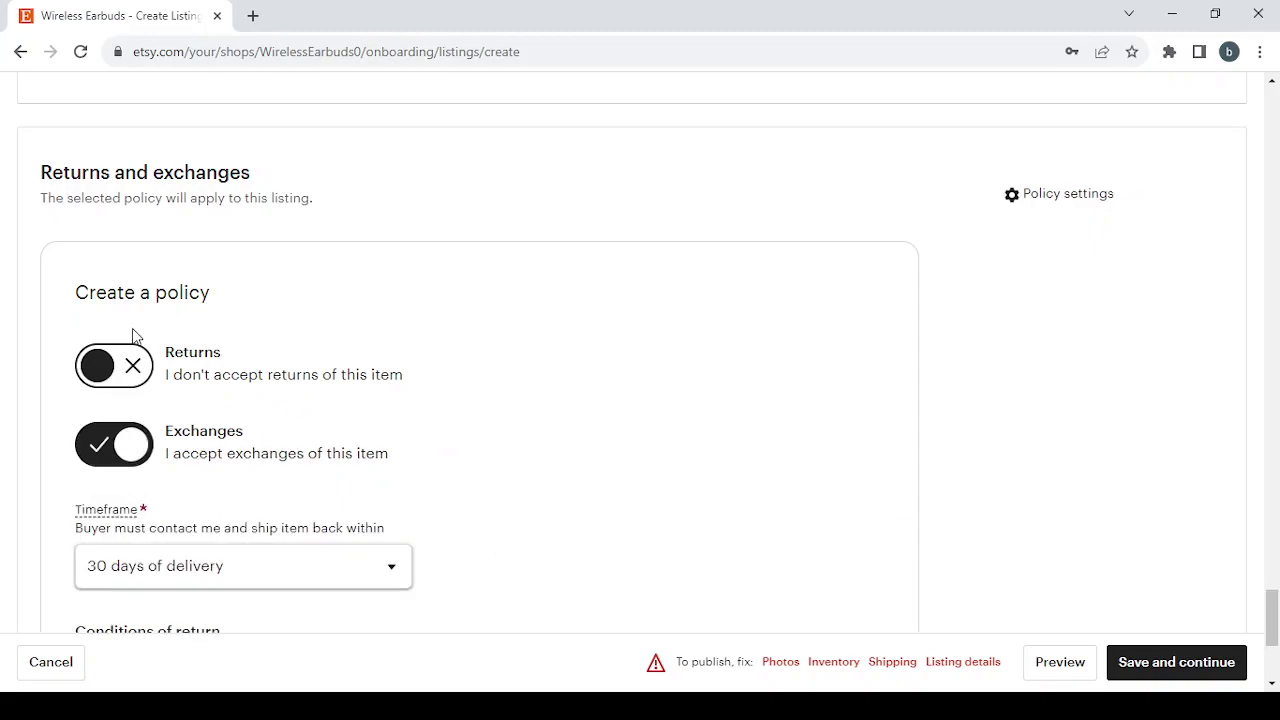
{"action": "left_click", "coordinate": [133, 365]}
{"action": "scroll", "coordinate": [363, 435], "scroll_direction": "down", "scroll_amount": 1}
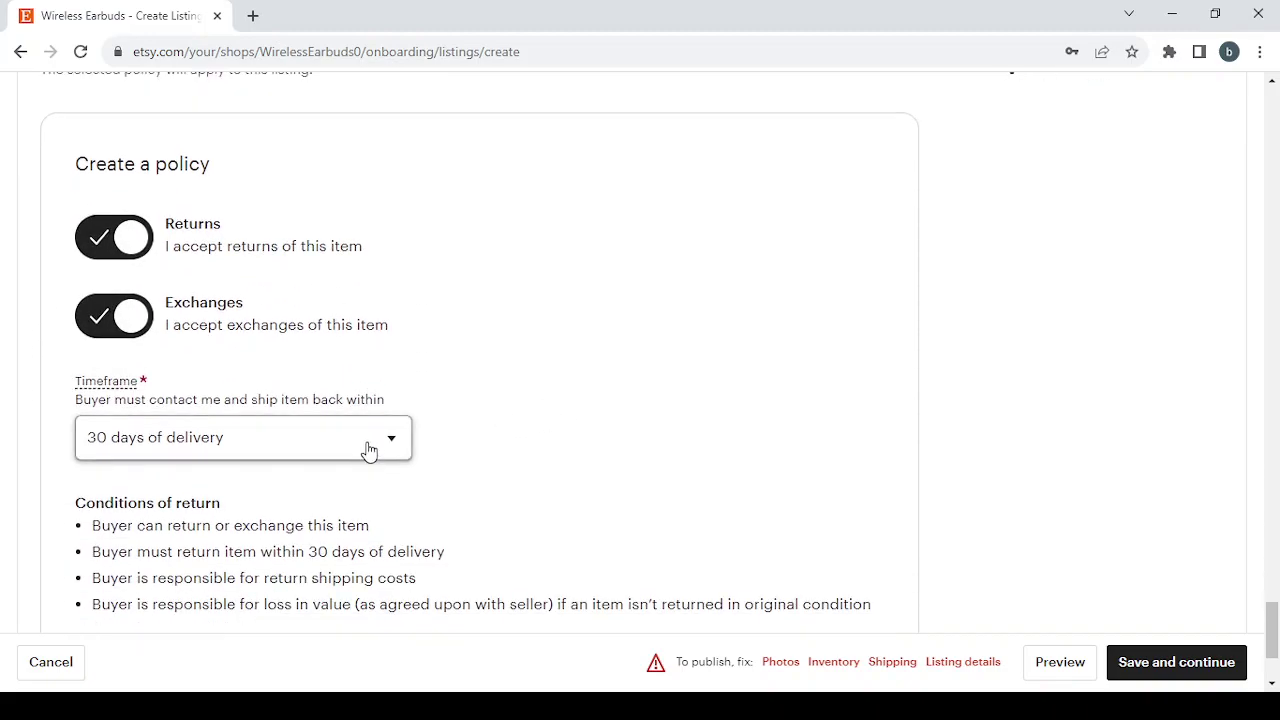
{"action": "left_click", "coordinate": [368, 449]}
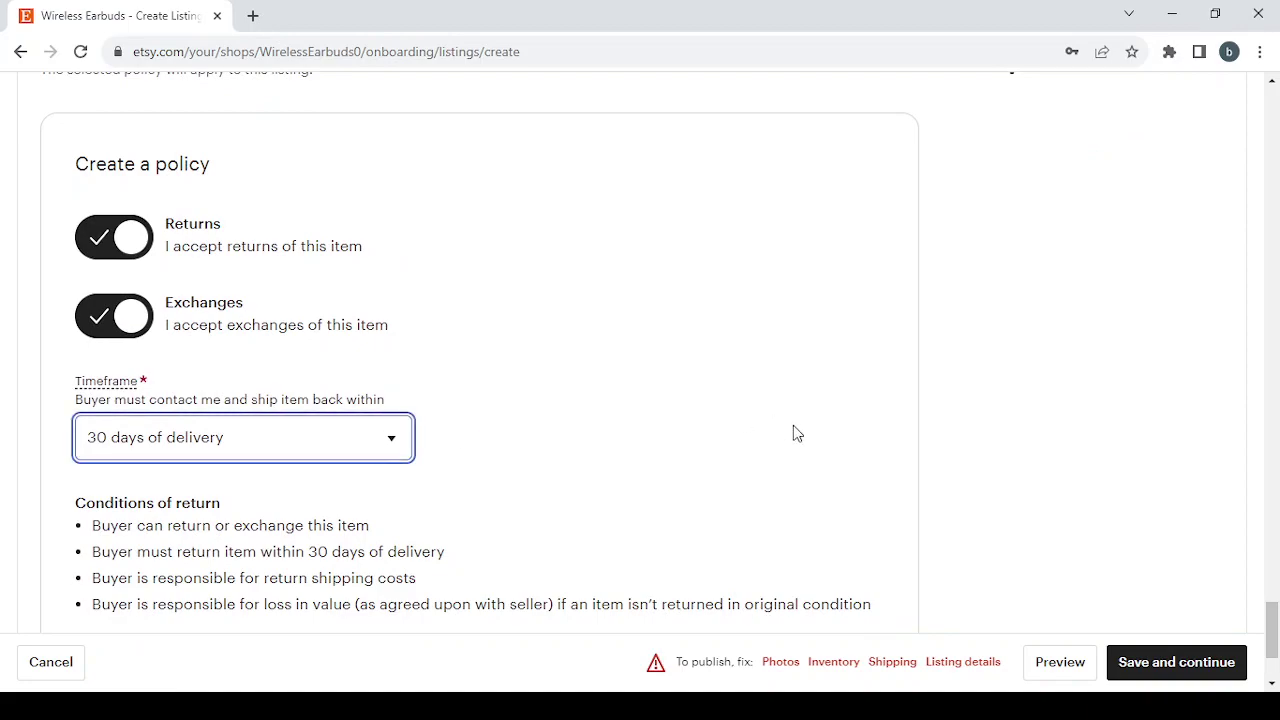
{"action": "scroll", "coordinate": [793, 434], "scroll_direction": "down", "scroll_amount": 2}
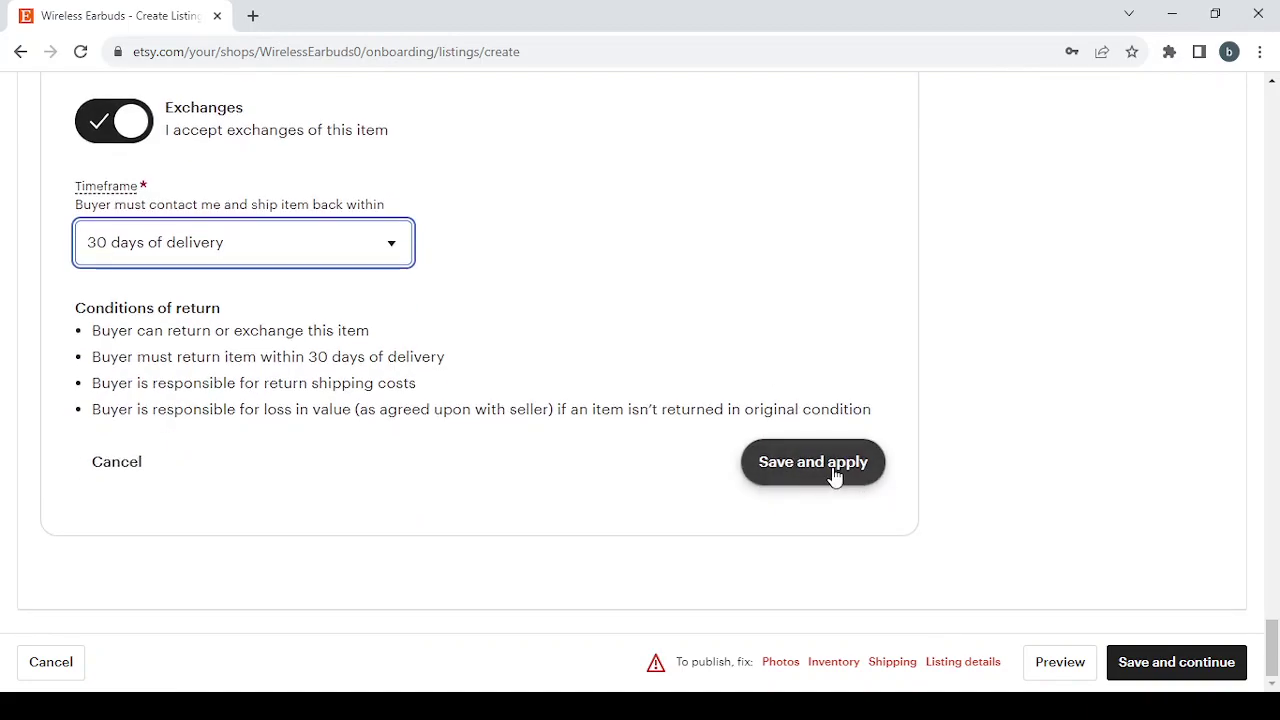